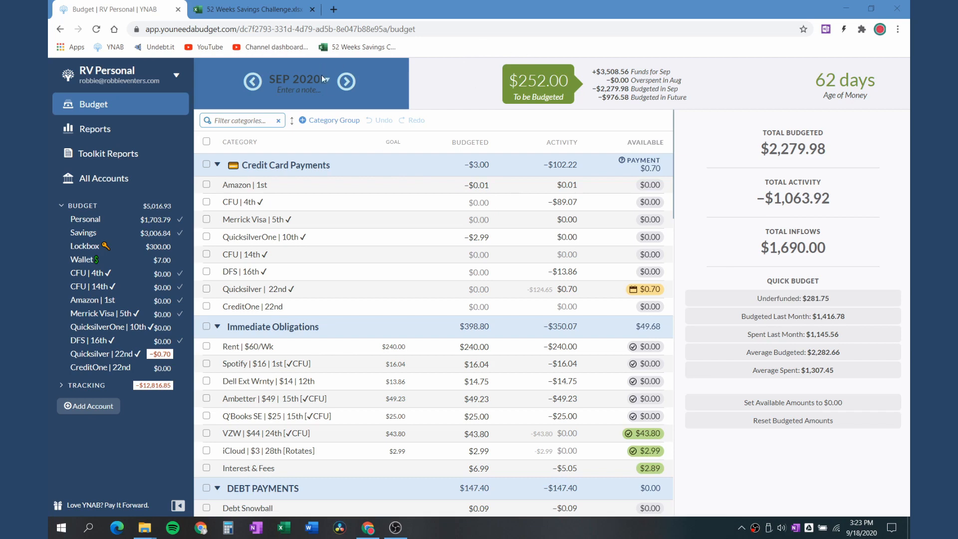
In the October 2020 budget, fund all Just for Fun categories with their underfunded amount of $213.90
click(346, 82)
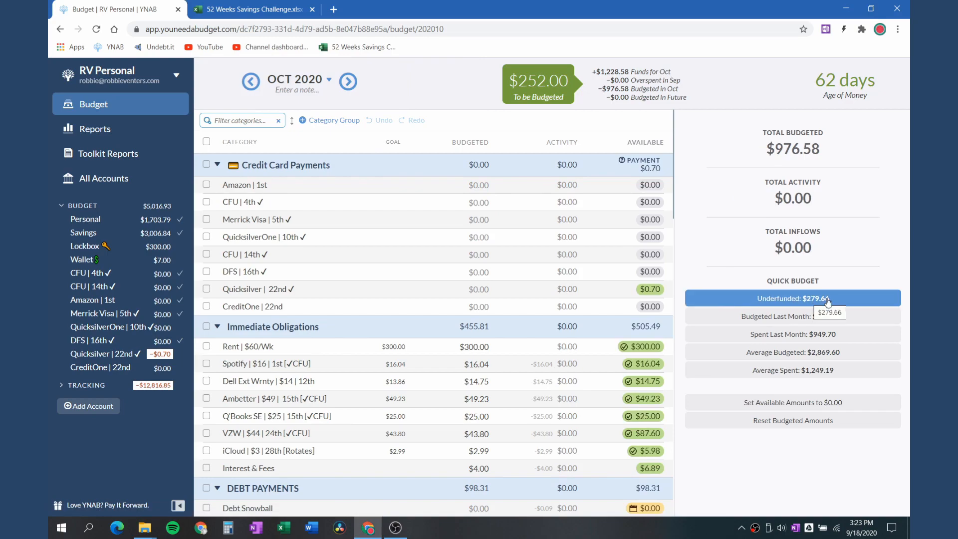
scroll(274, 290, down, 5)
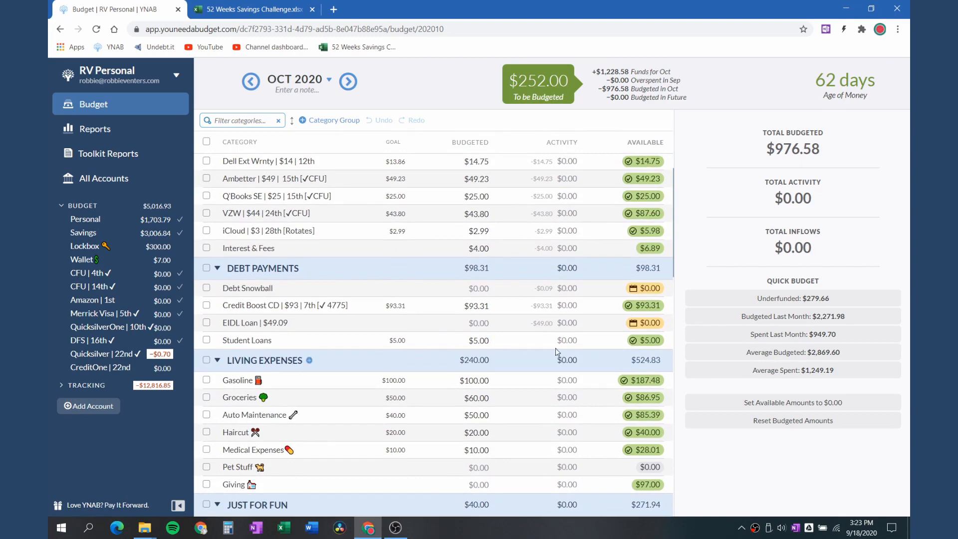
click(481, 324)
scroll(418, 292, down, 5)
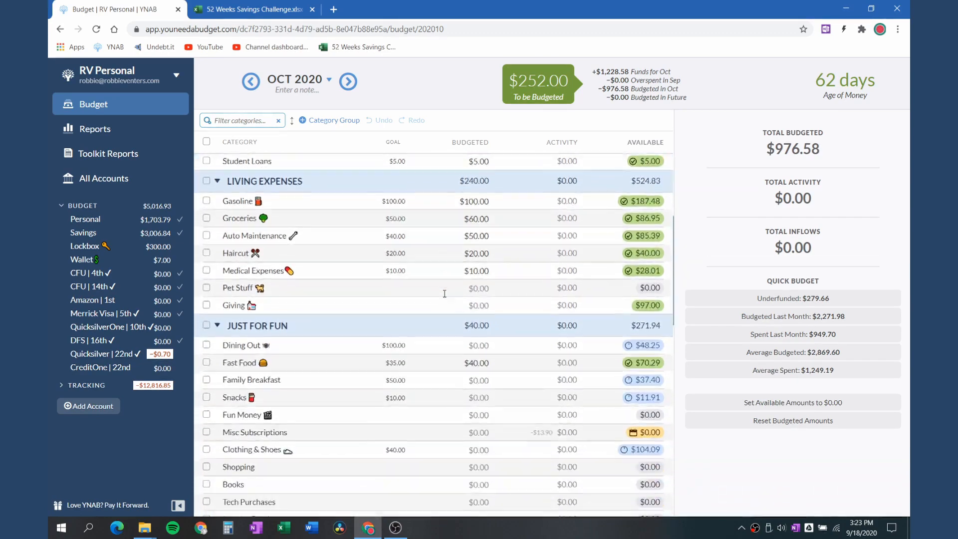
scroll(445, 294, down, 2)
scroll(444, 293, up, 1)
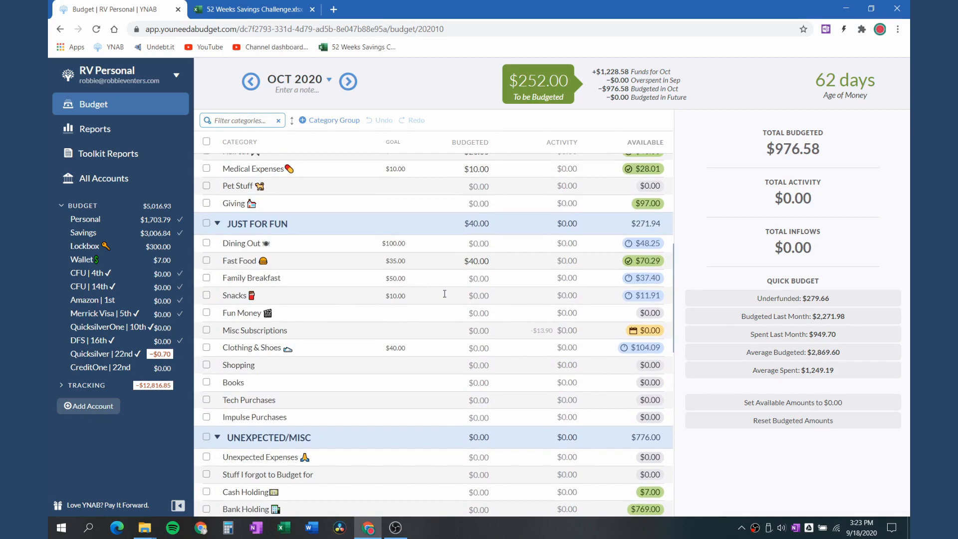
click(207, 224)
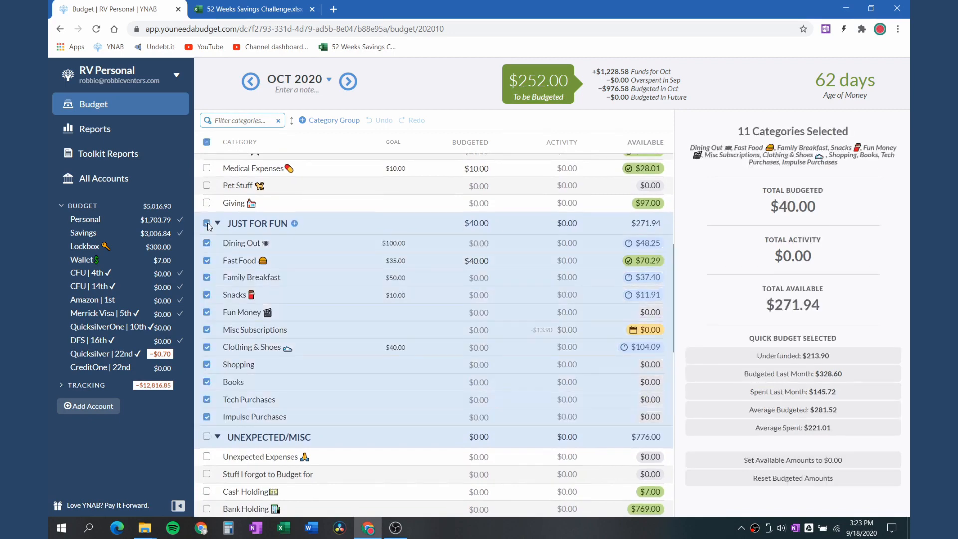
click(794, 358)
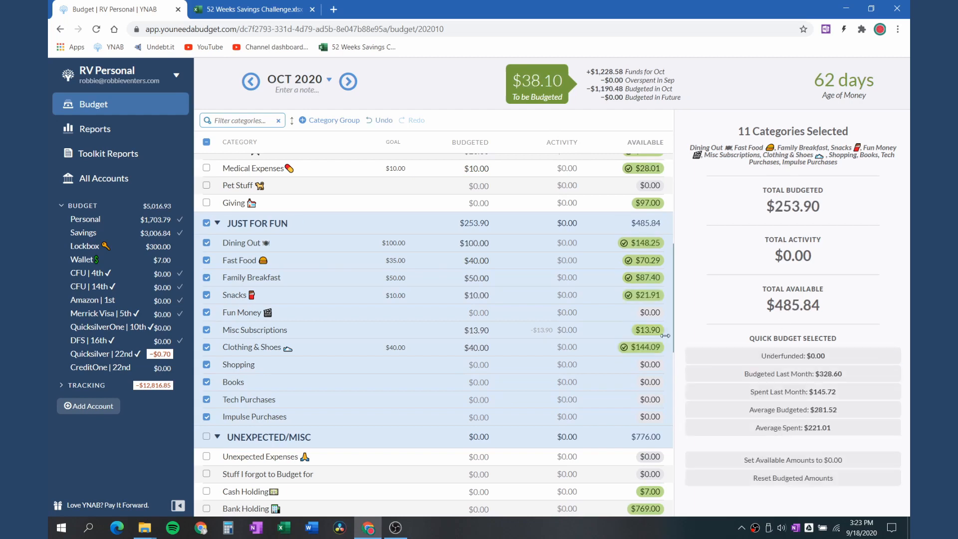
Fund the October Christmas Shopping category with its underfunded amount of $16.67
click(427, 295)
scroll(427, 294, down, 1)
scroll(427, 294, down, 4)
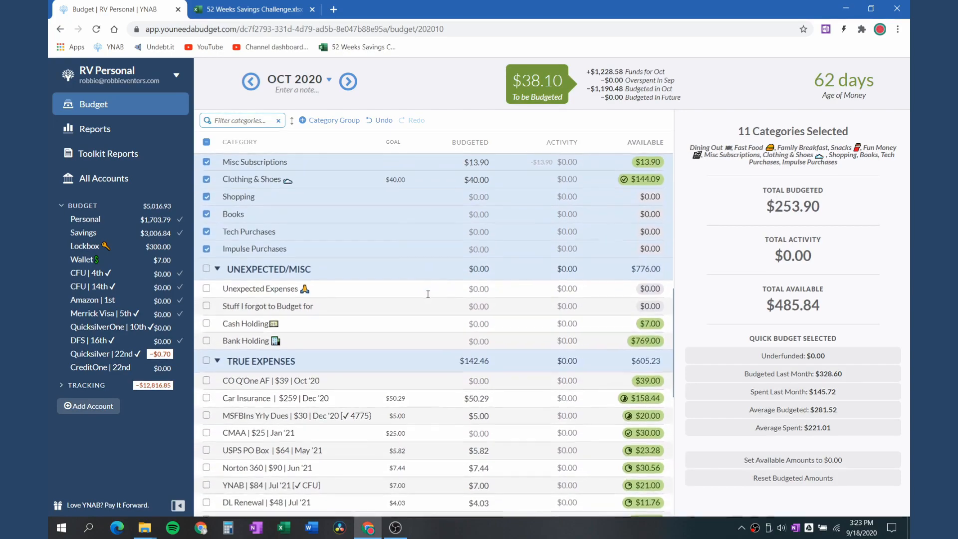
scroll(428, 294, down, 1)
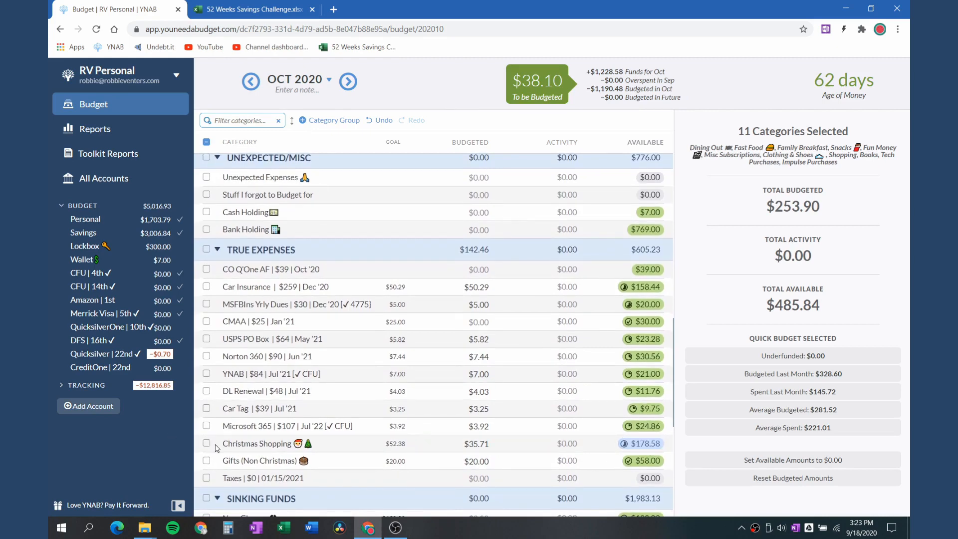
click(216, 445)
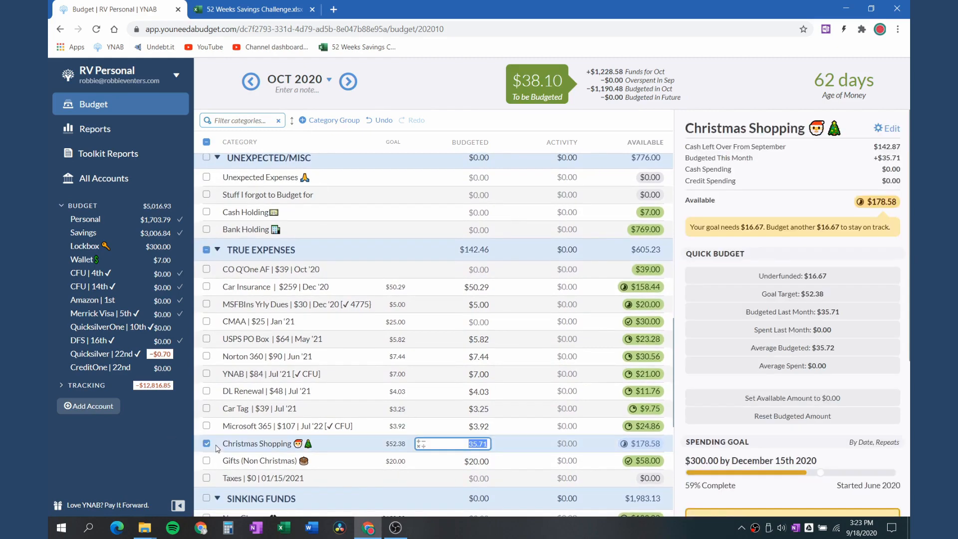
click(785, 279)
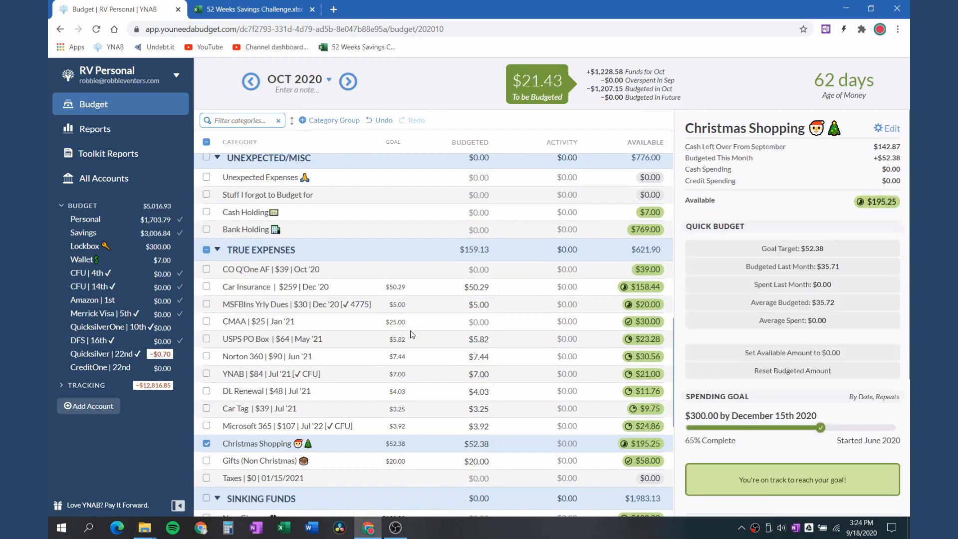
Clear the category selection and review the October budget for categories that are still underfunded
scroll(418, 328, down, 3)
scroll(418, 327, up, 15)
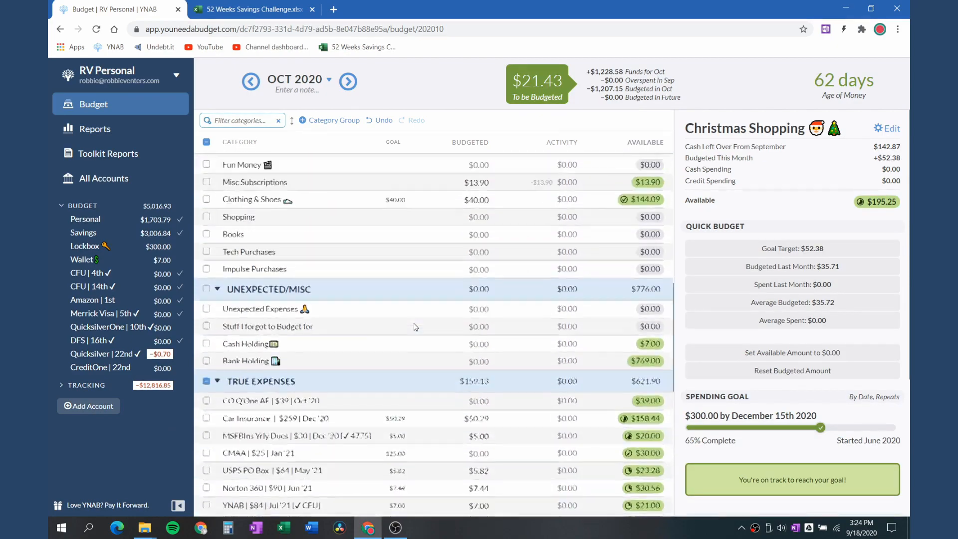
scroll(489, 299, down, 5)
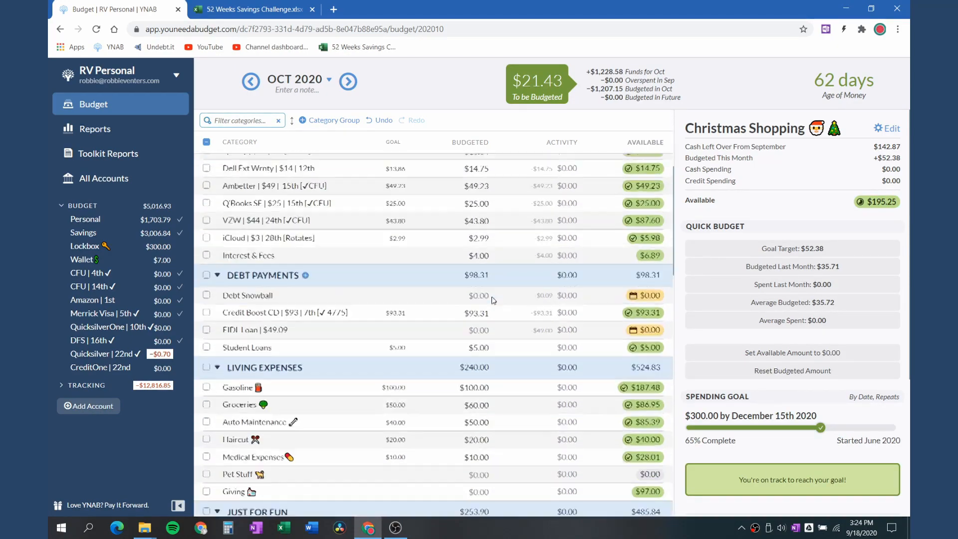
click(486, 298)
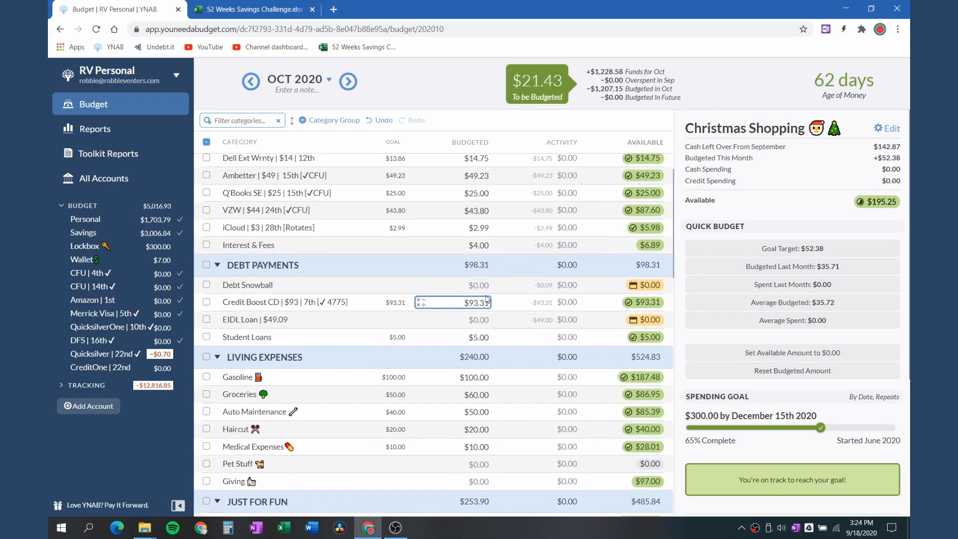
scroll(486, 299, down, 10)
scroll(474, 291, up, 6)
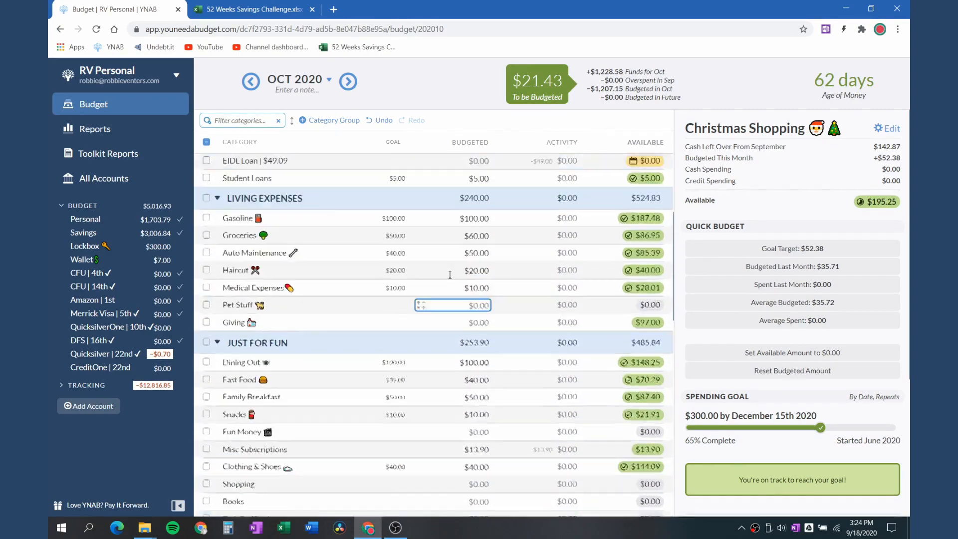
scroll(449, 274, up, 6)
click(205, 143)
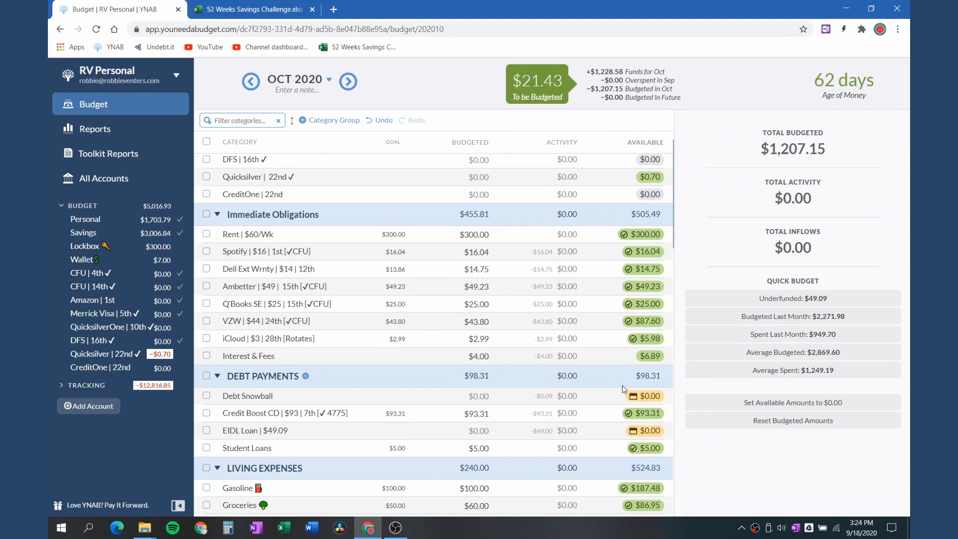
scroll(626, 385, up, 3)
scroll(626, 384, down, 4)
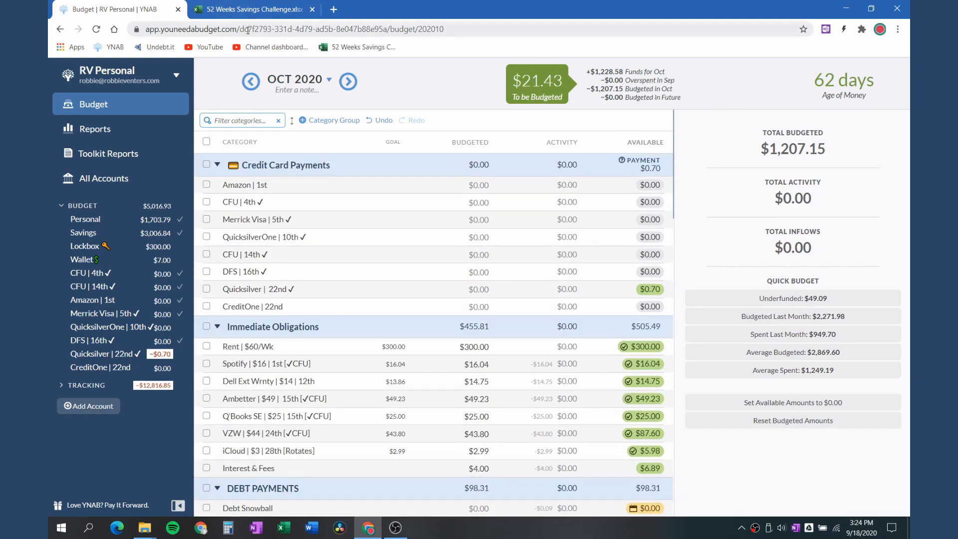
In the September 2020 budget, fund the Shopping category with its underfunded amount of $21.35
click(249, 81)
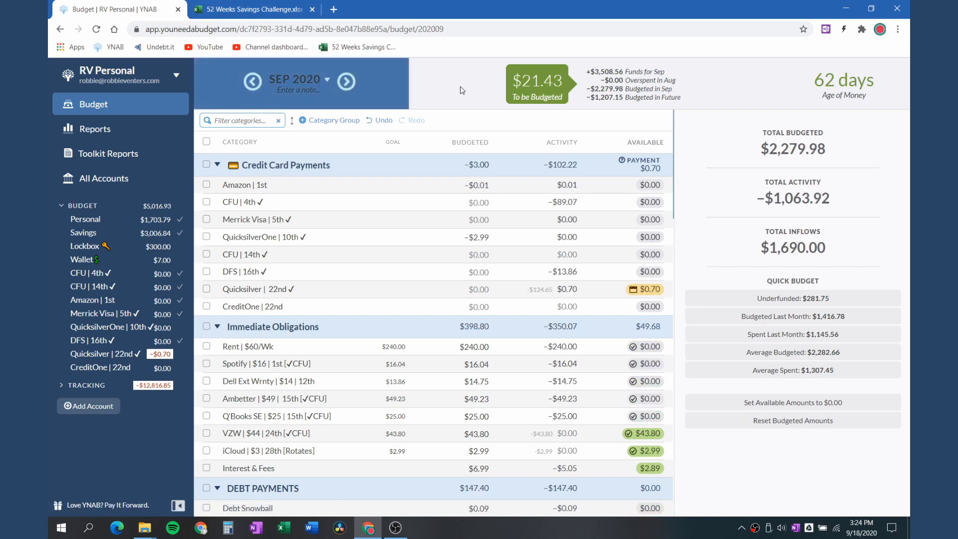
scroll(474, 224, down, 2)
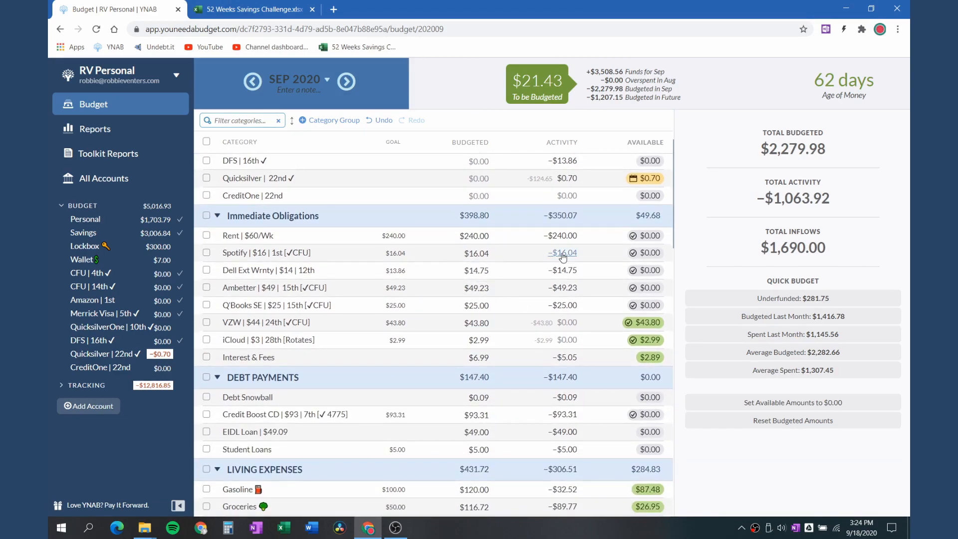
scroll(563, 256, down, 1)
scroll(563, 257, up, 2)
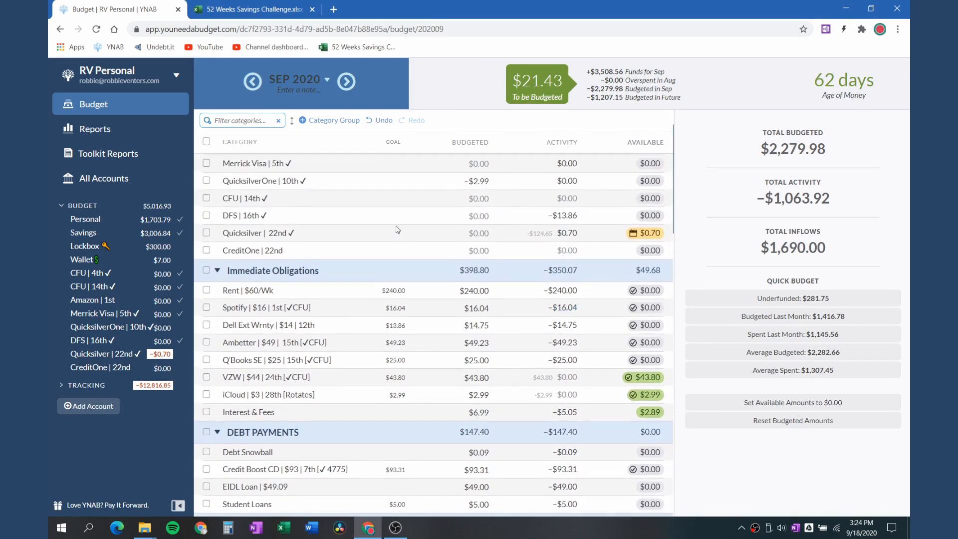
scroll(593, 319, down, 6)
scroll(595, 324, down, 5)
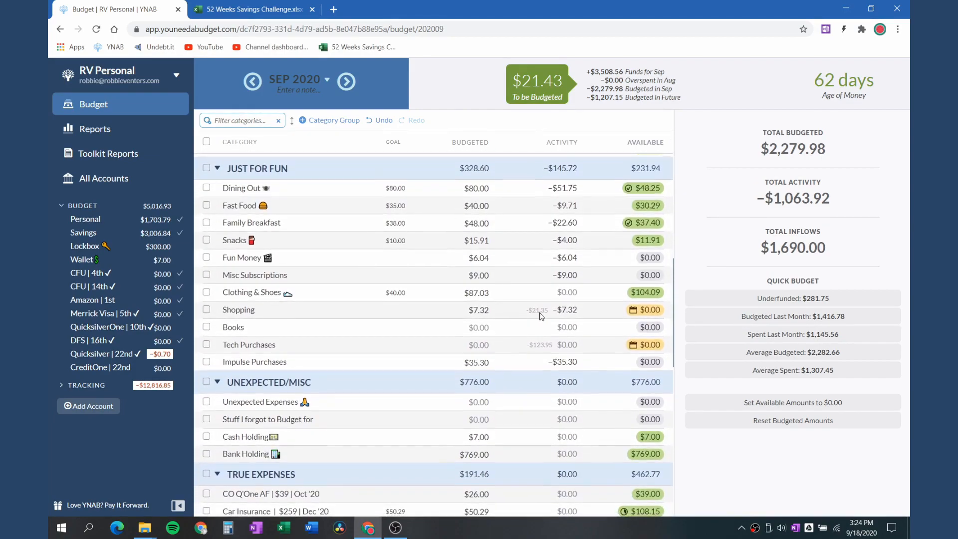
click(477, 308)
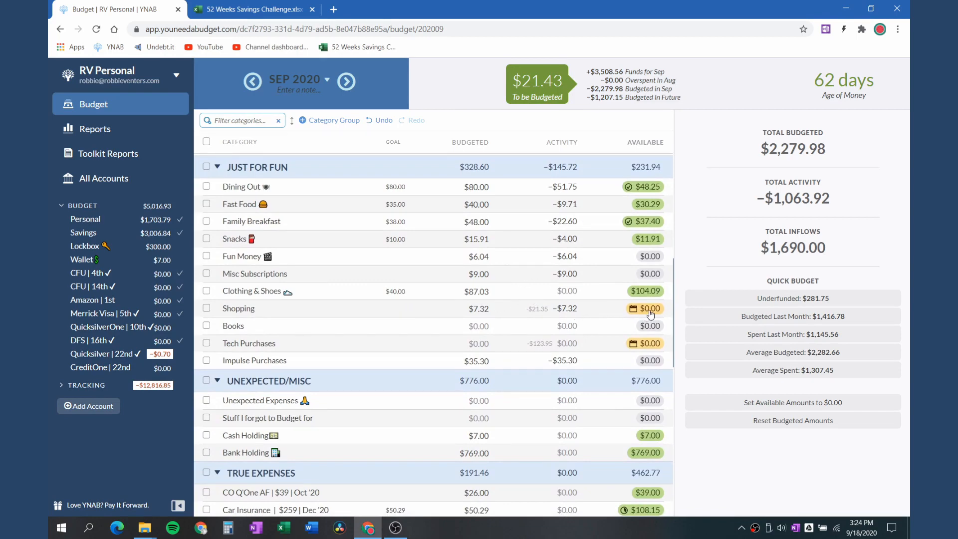
click(481, 310)
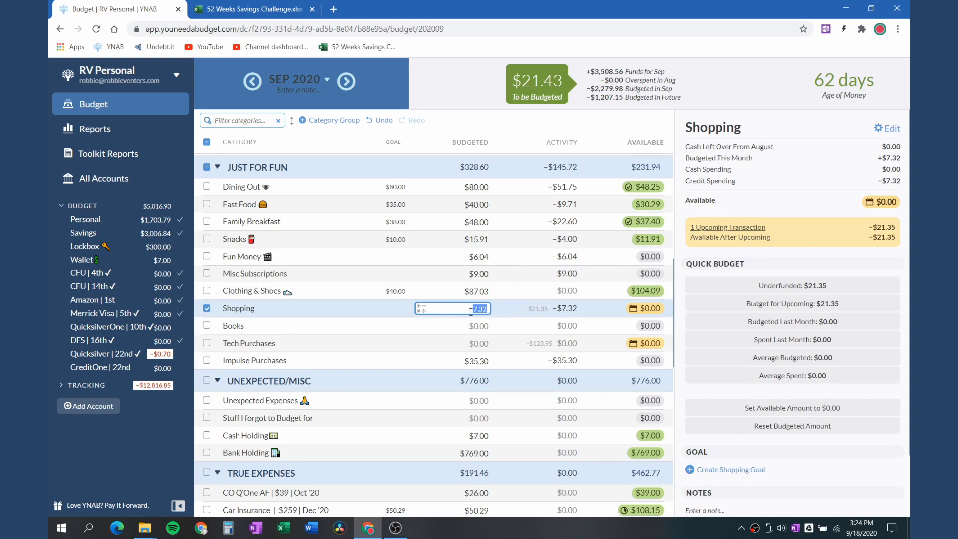
click(780, 288)
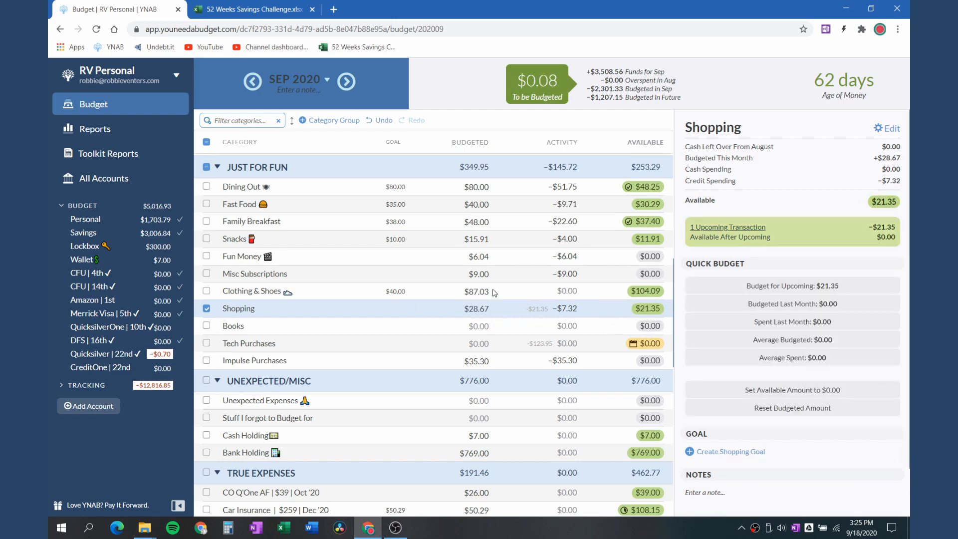
Change the date of the scheduled Notebook transaction in the Amazon card account to 09/16/2020 and save it
click(93, 300)
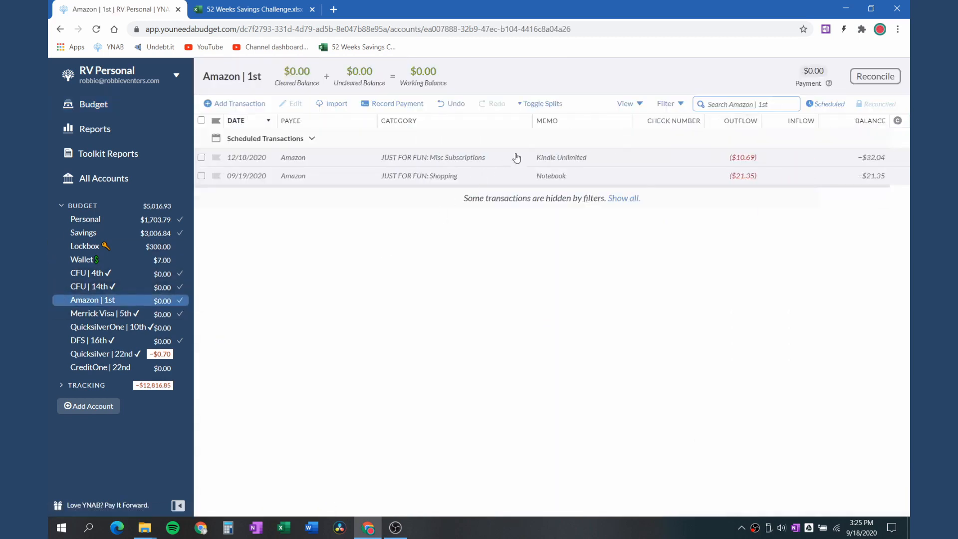
click(201, 178)
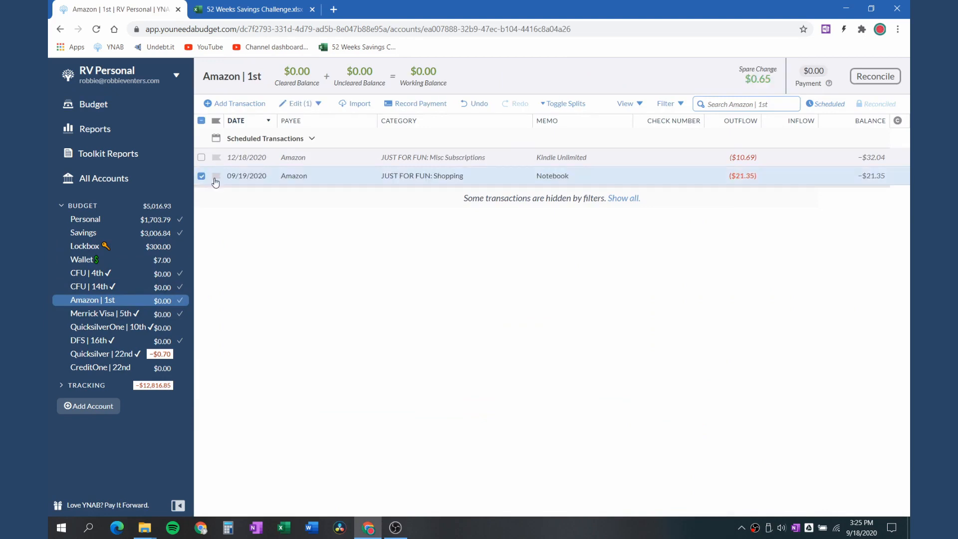
click(253, 179)
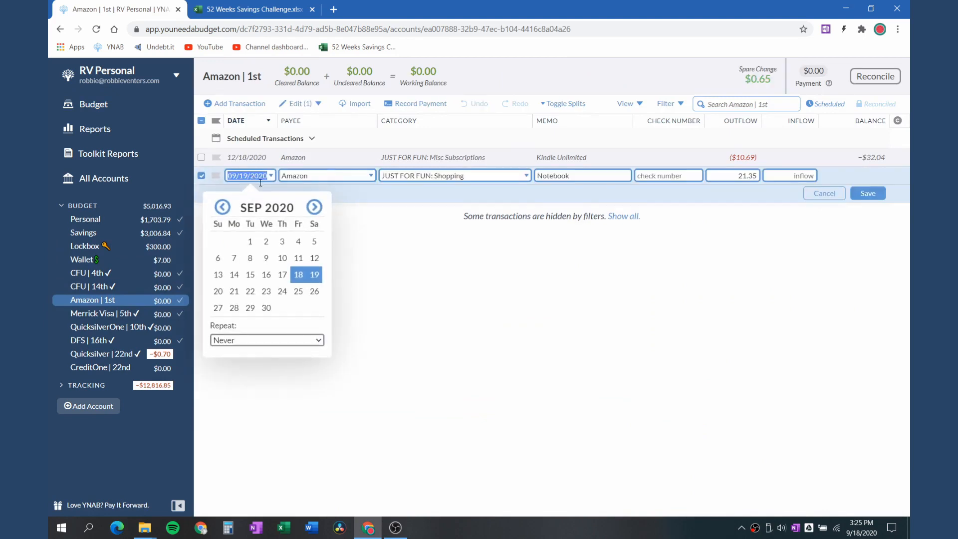
click(264, 274)
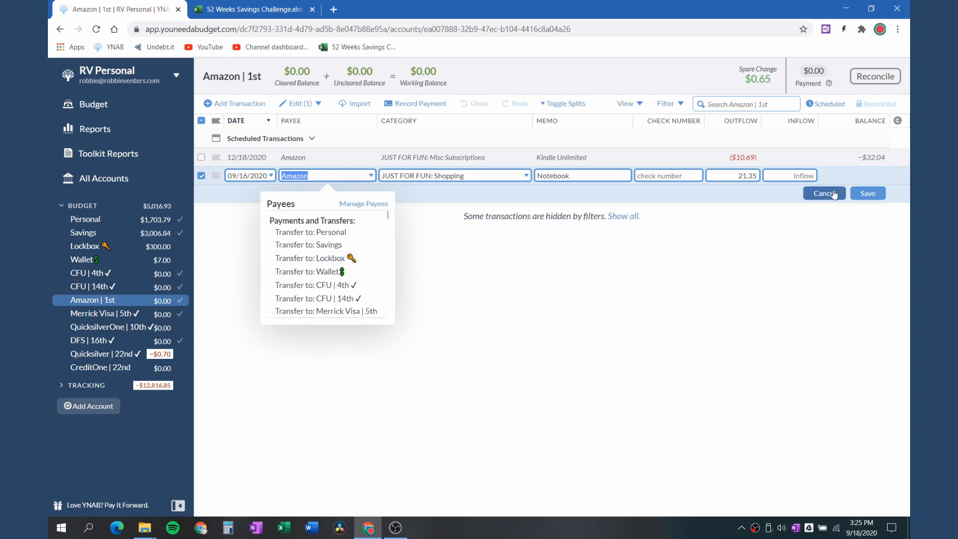
click(869, 193)
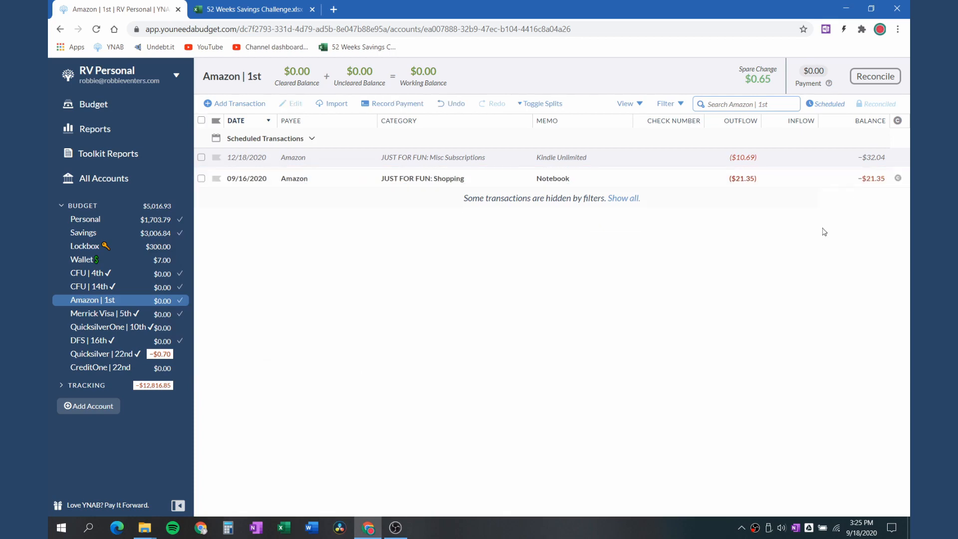
Check the September card payment and Shopping categories, and approve the Notebook transaction in the Amazon card account
click(94, 104)
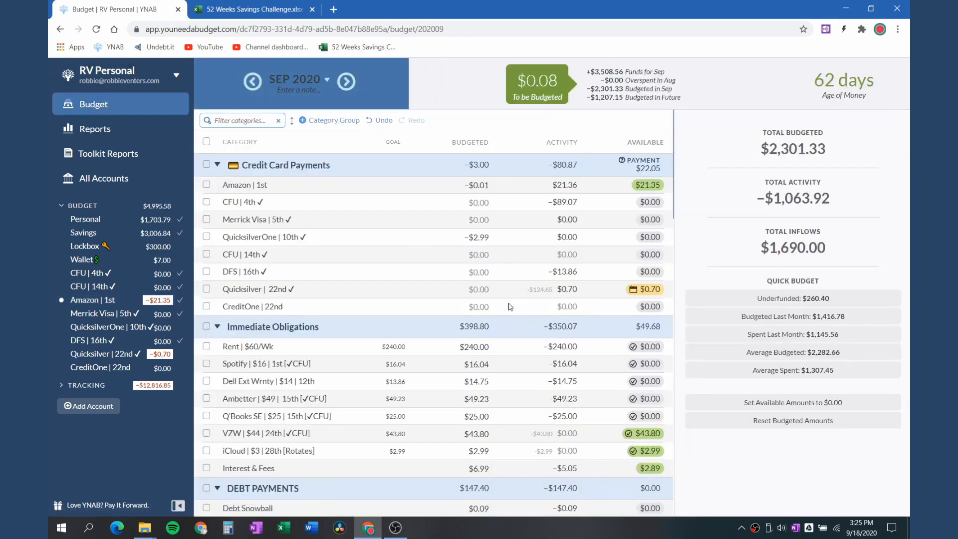
scroll(509, 327, down, 5)
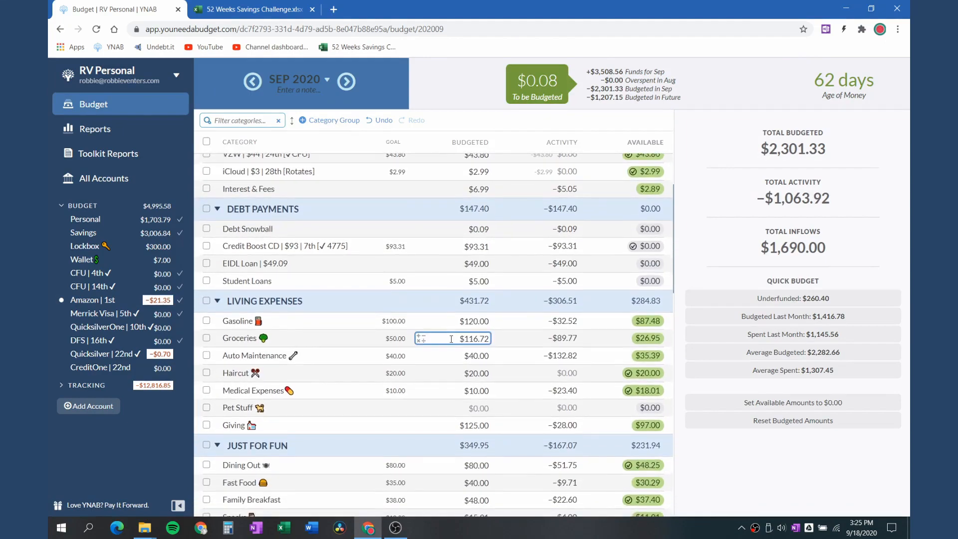
scroll(479, 334, down, 3)
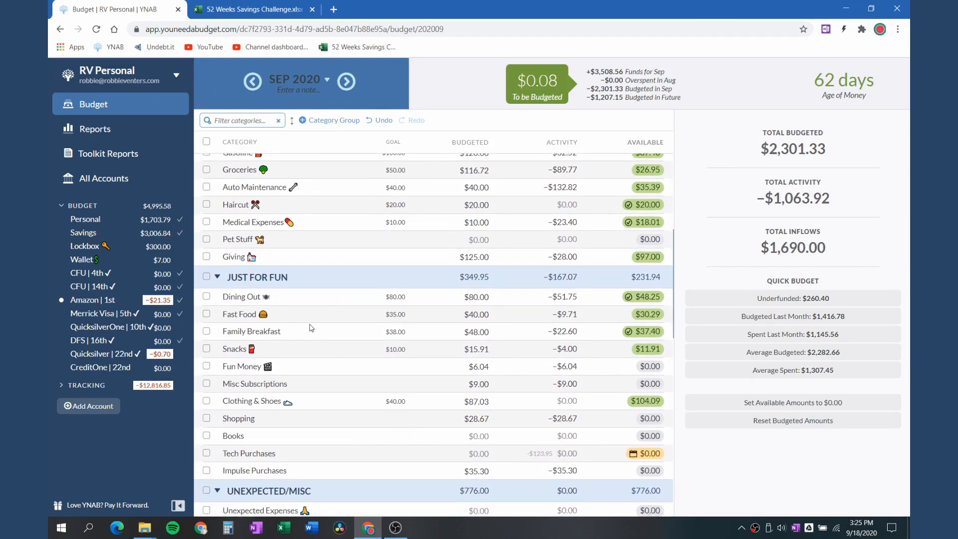
scroll(442, 219, up, 10)
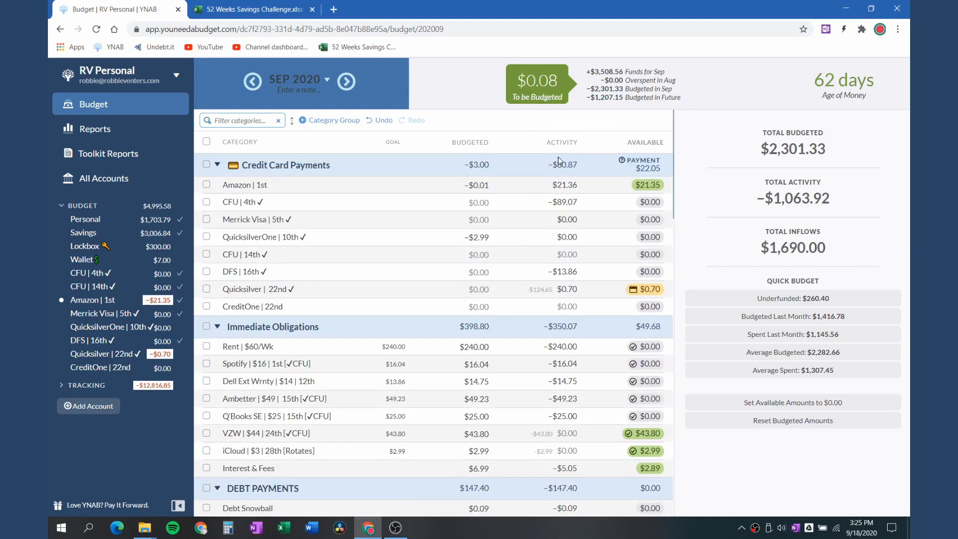
scroll(466, 273, down, 8)
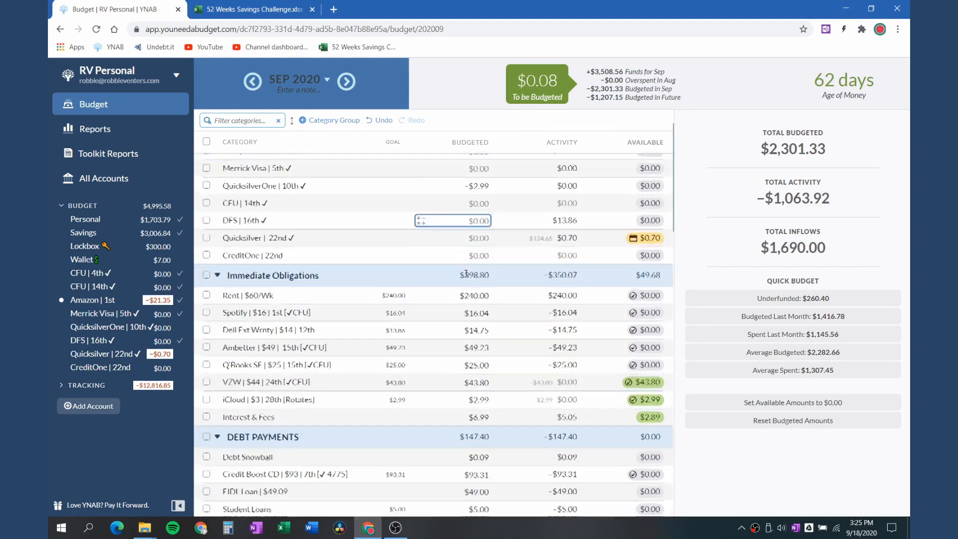
click(84, 300)
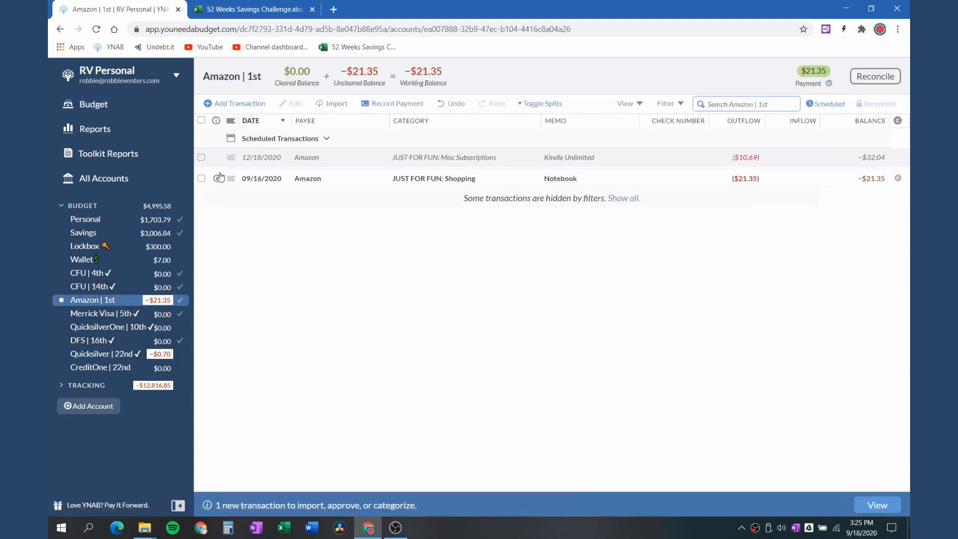
click(217, 178)
click(220, 208)
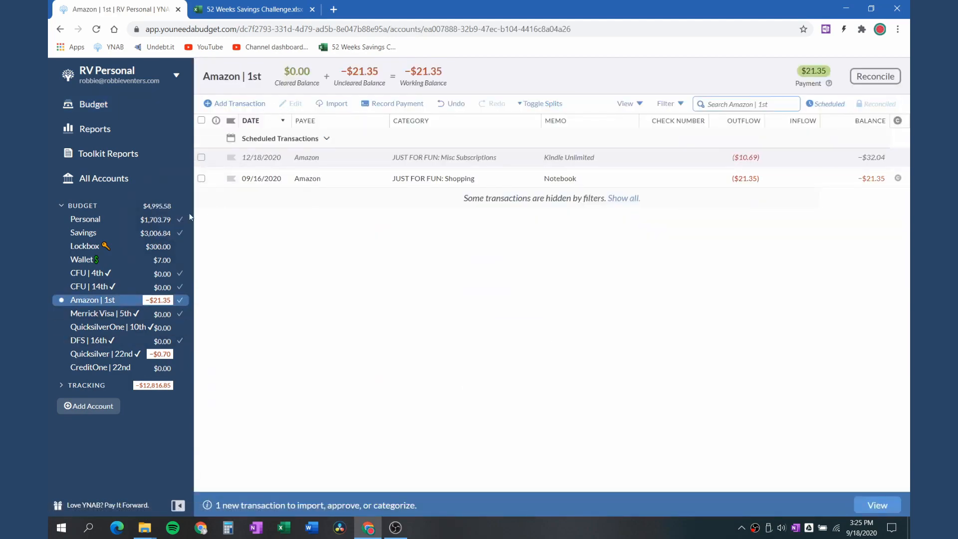
Review the September 2020 budget categories from the credit card payments down to the wish list and reimbursements
click(106, 113)
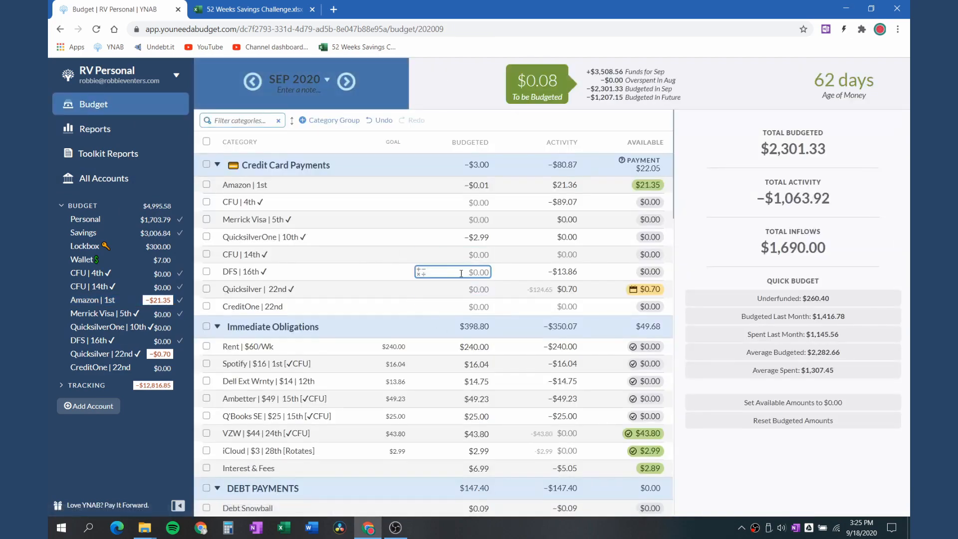
scroll(466, 272, down, 2)
scroll(467, 272, down, 2)
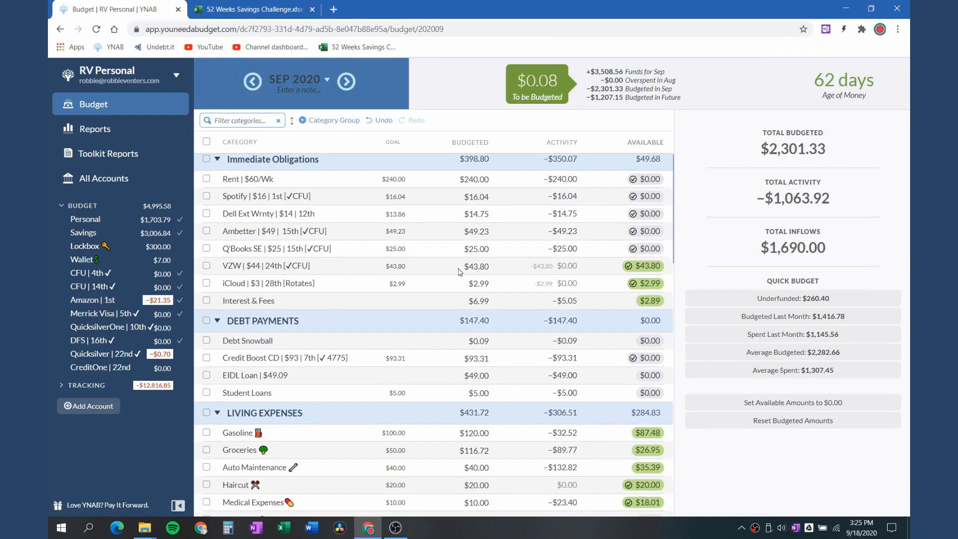
click(459, 268)
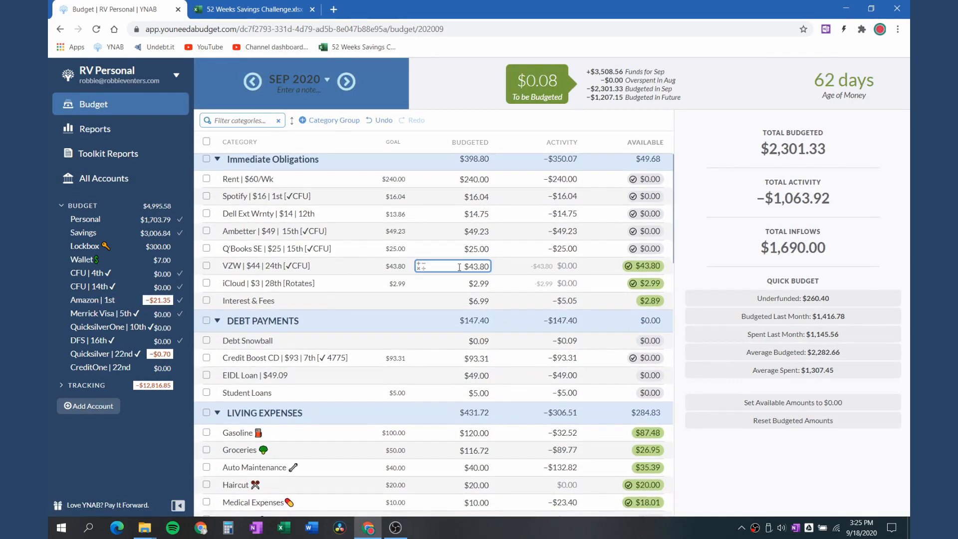
scroll(460, 268, down, 3)
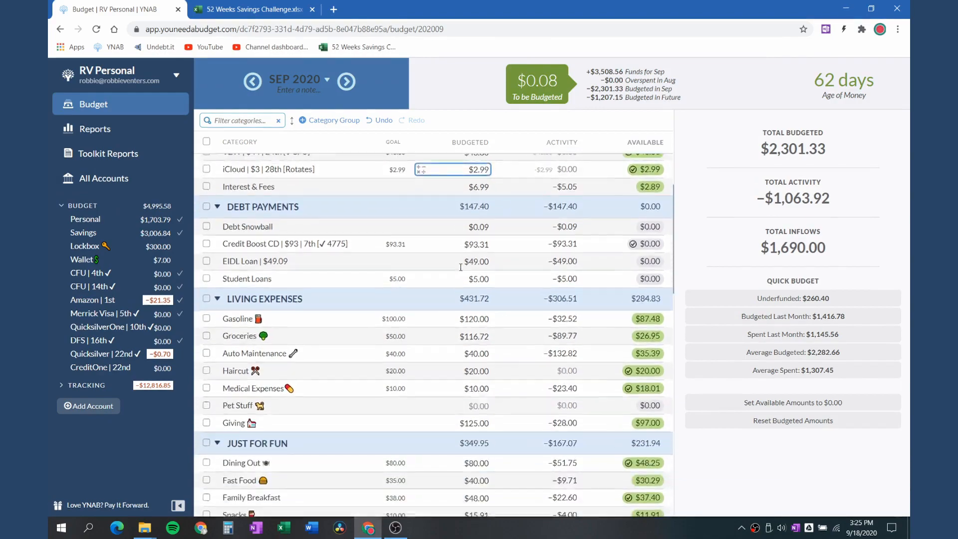
scroll(460, 267, down, 5)
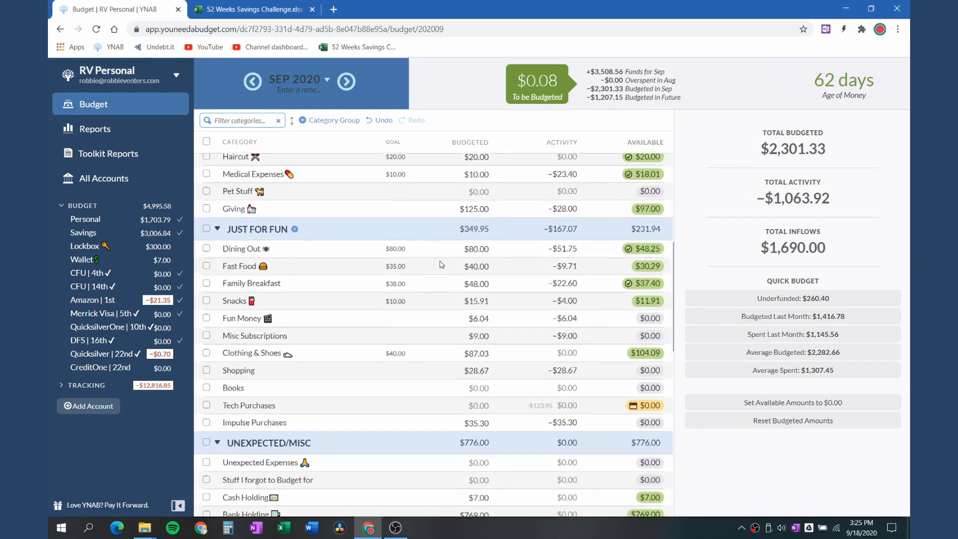
scroll(442, 265, down, 8)
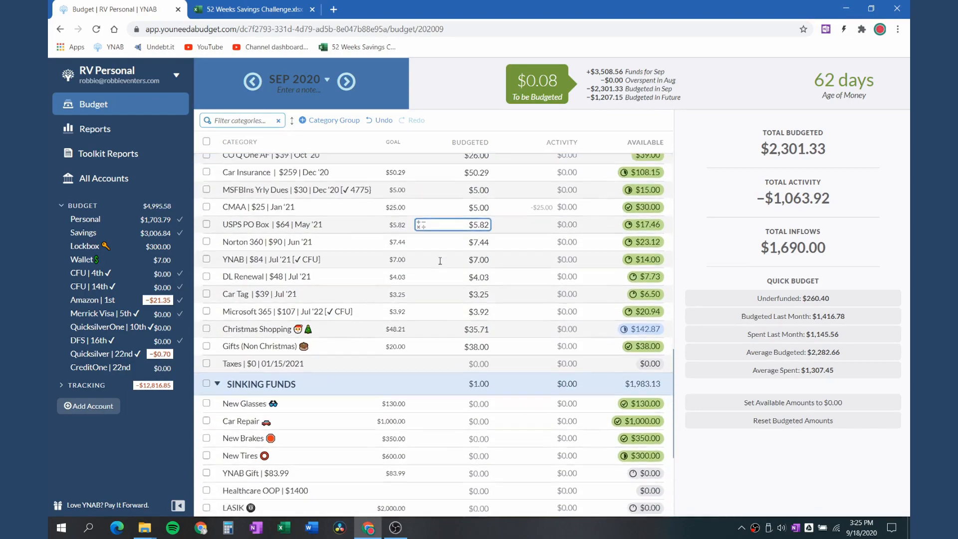
scroll(440, 260, down, 2)
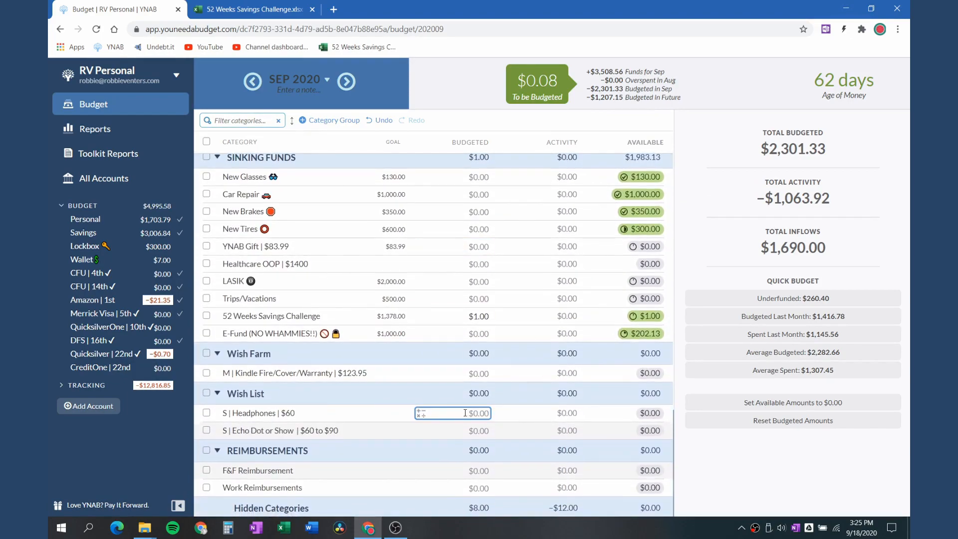
click(489, 332)
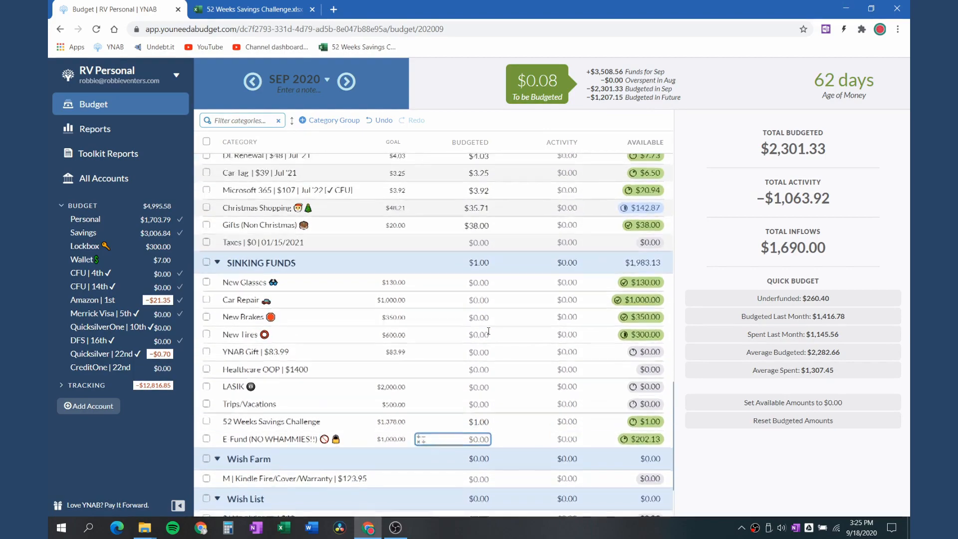
In the September 2020 budget, set the Bank Holding category's budgeted amount to $0
scroll(489, 331, up, 7)
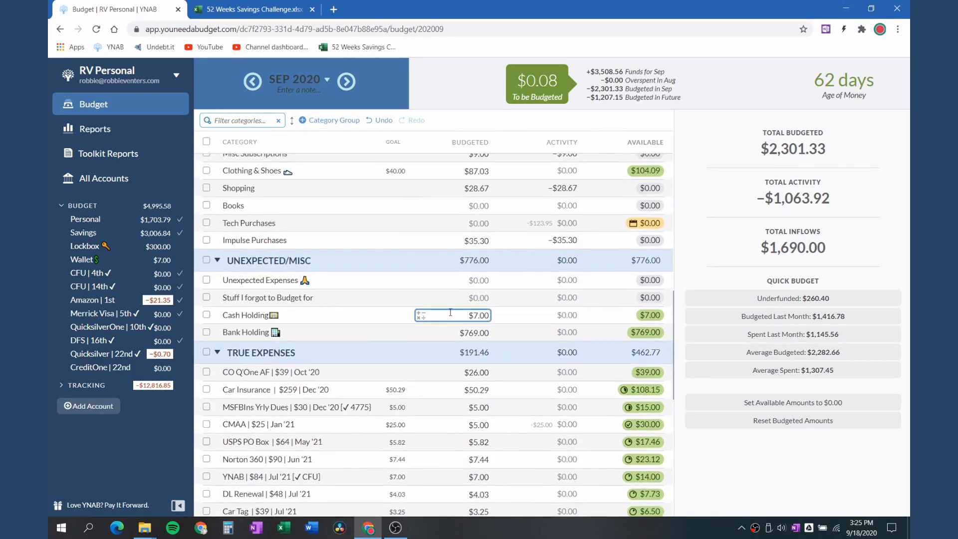
click(419, 325)
click(471, 330)
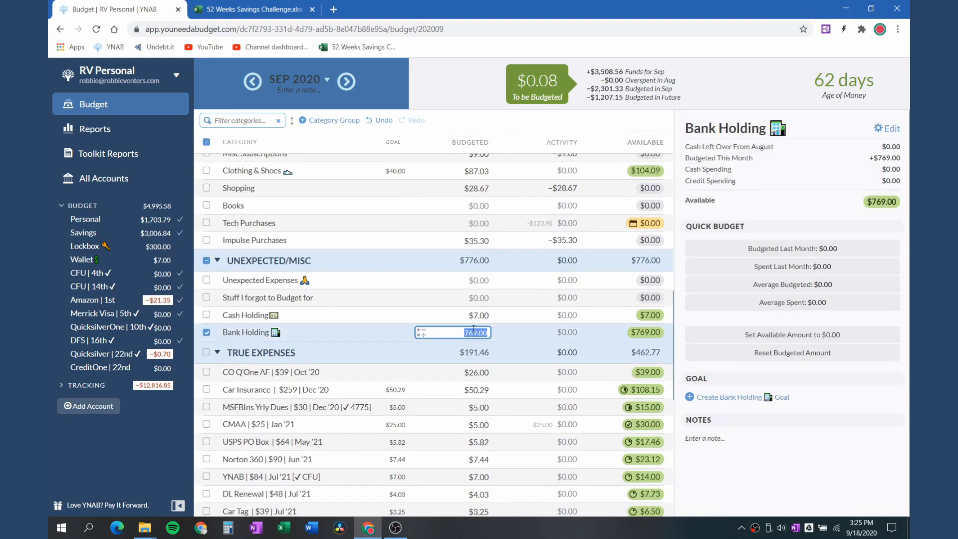
text(0)
key(Return)
scroll(522, 250, up, 5)
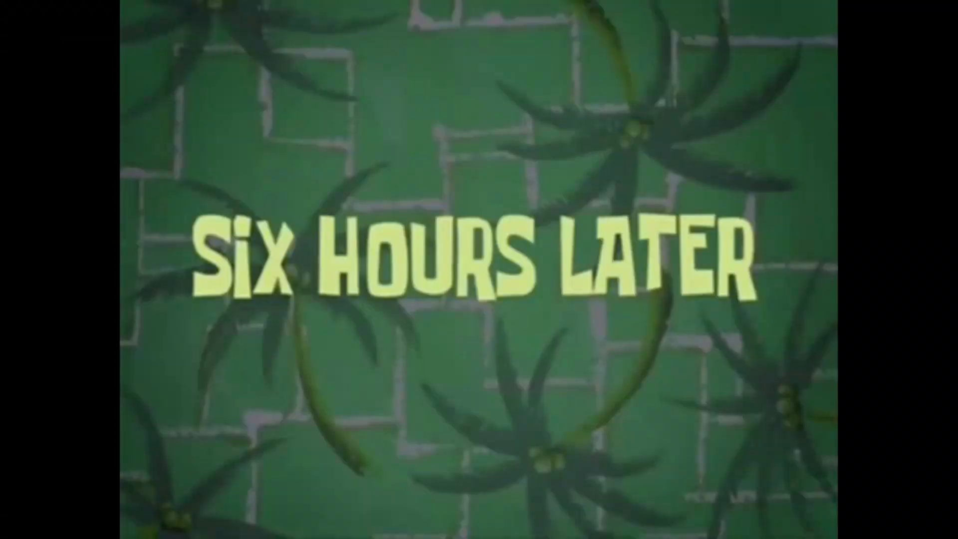
click(386, 310)
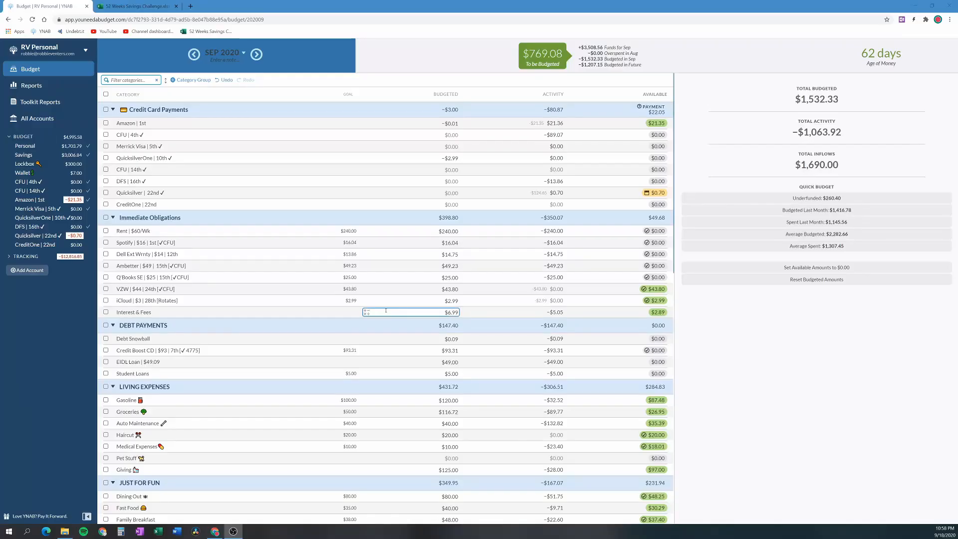
click(385, 242)
scroll(404, 325, down, 2)
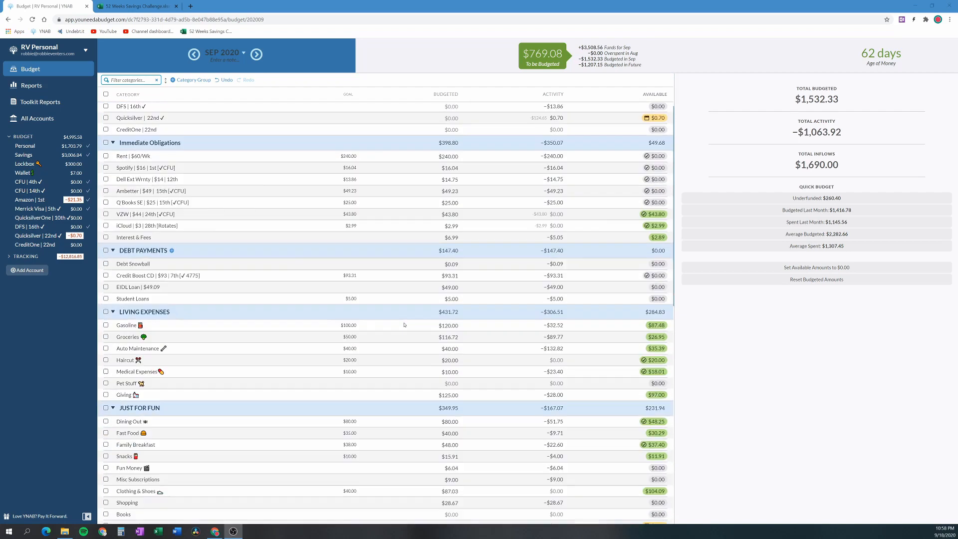
click(433, 272)
scroll(434, 271, up, 2)
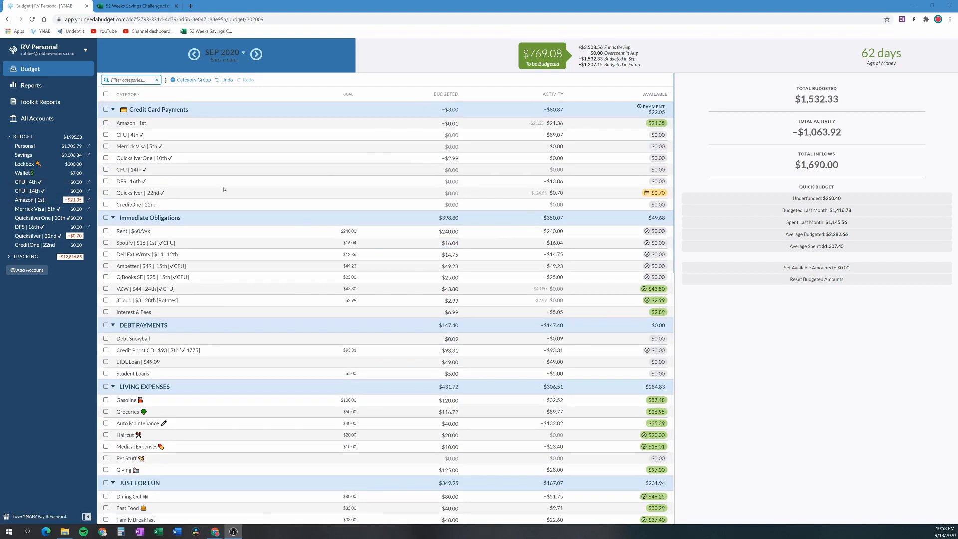
In the Amazon card account, enter the scheduled Payment: Personal transaction immediately instead of waiting for its date
click(33, 200)
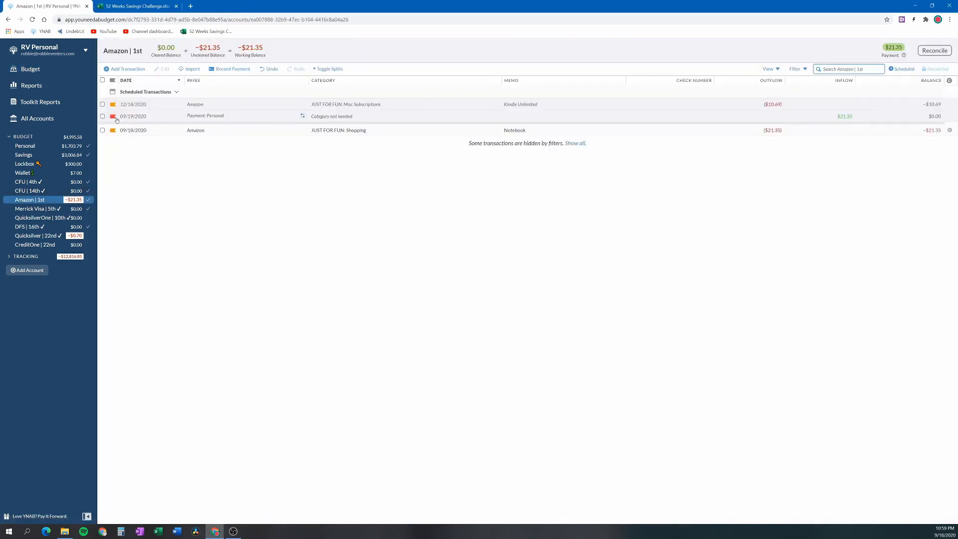
click(148, 117)
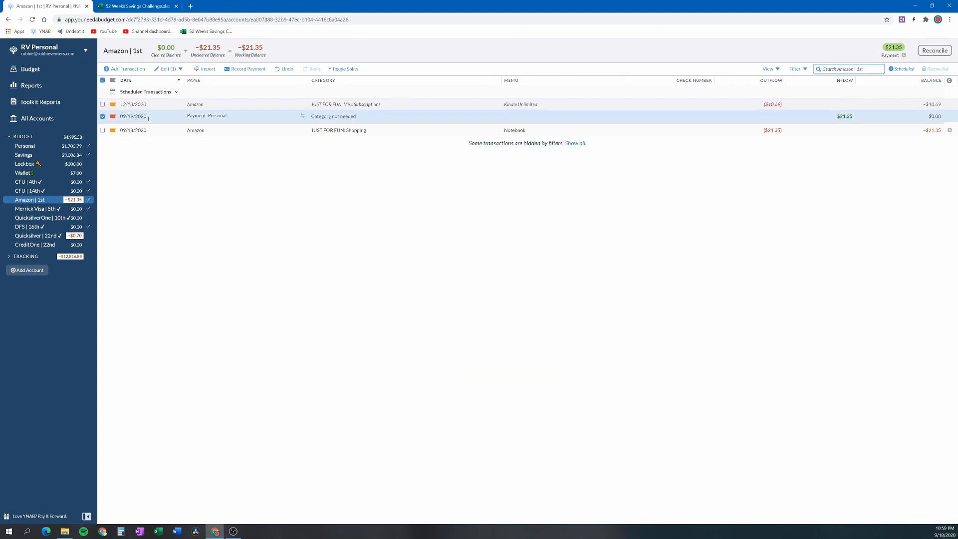
click(180, 70)
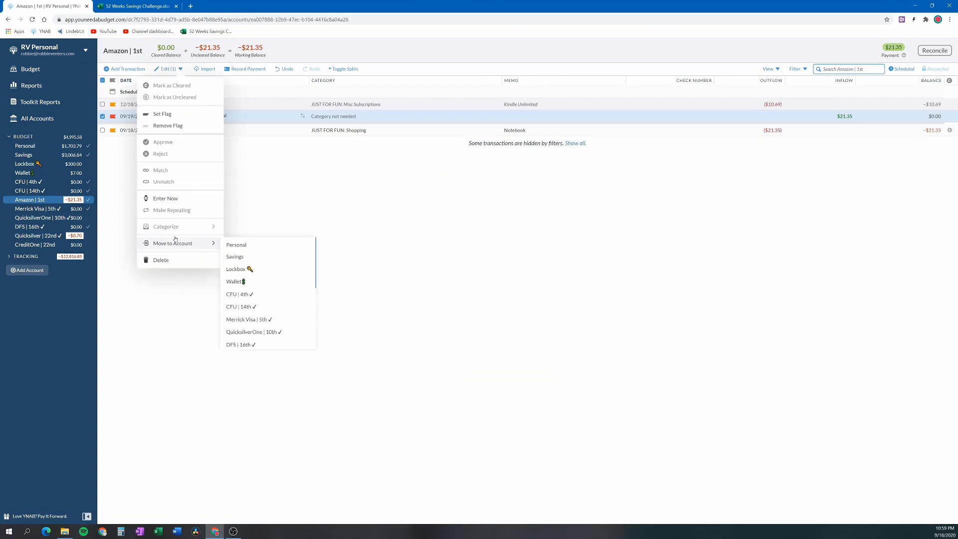
click(167, 198)
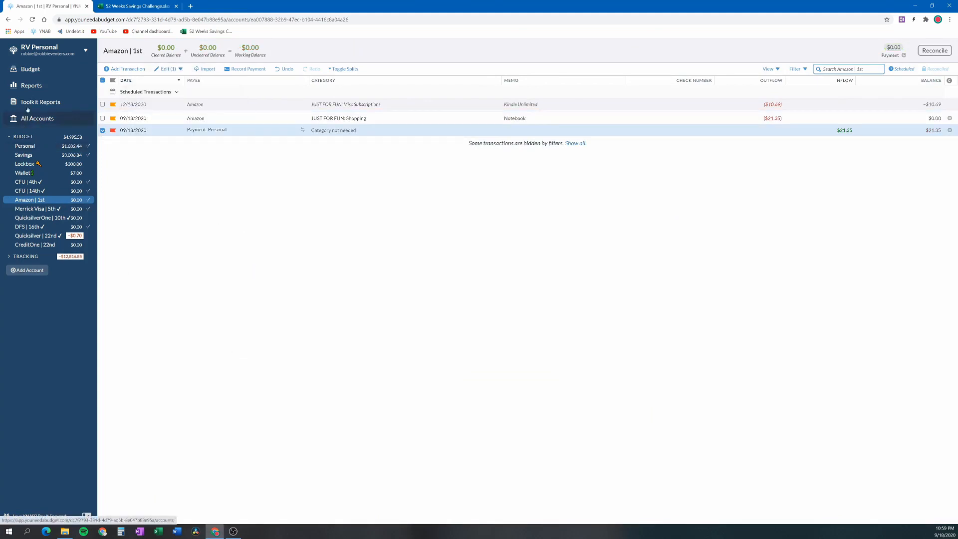
In the September 2020 budget, fund the Tech Purchases category with $123.95 for its upcoming transactions
click(30, 69)
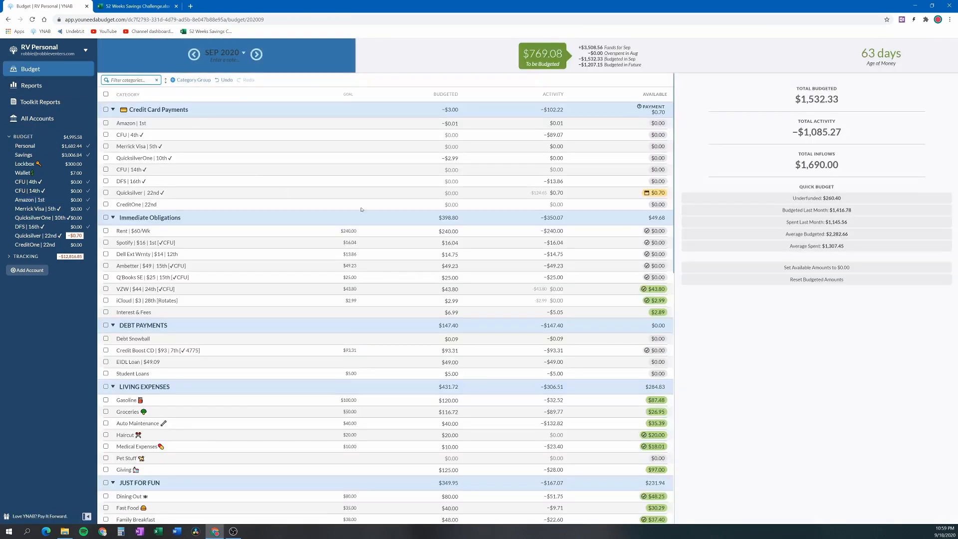
scroll(485, 225, down, 5)
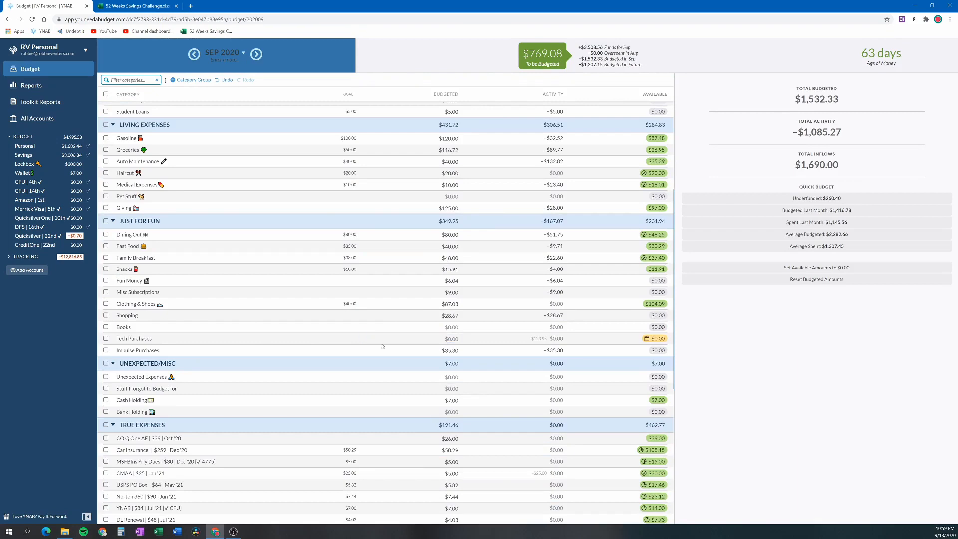
scroll(312, 341, down, 6)
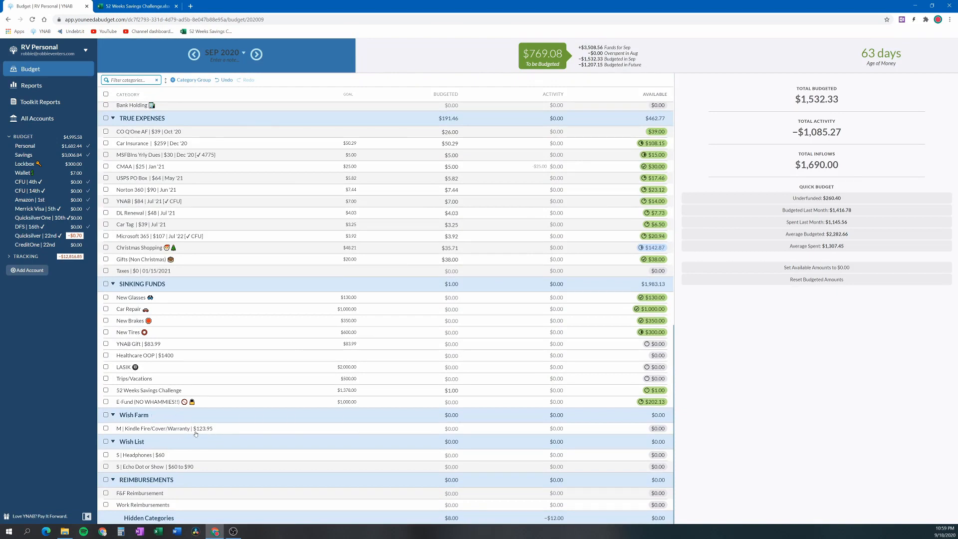
scroll(372, 414, up, 15)
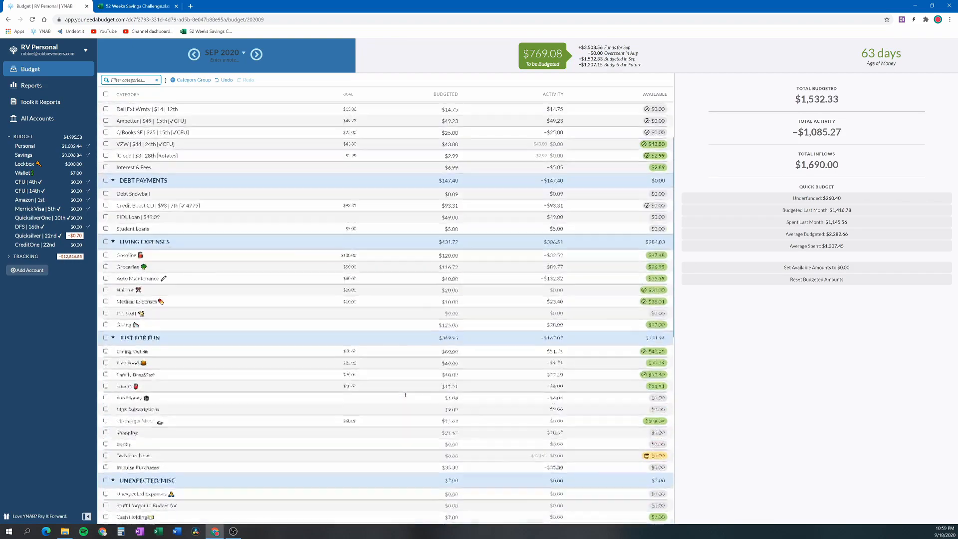
scroll(356, 290, down, 2)
click(452, 311)
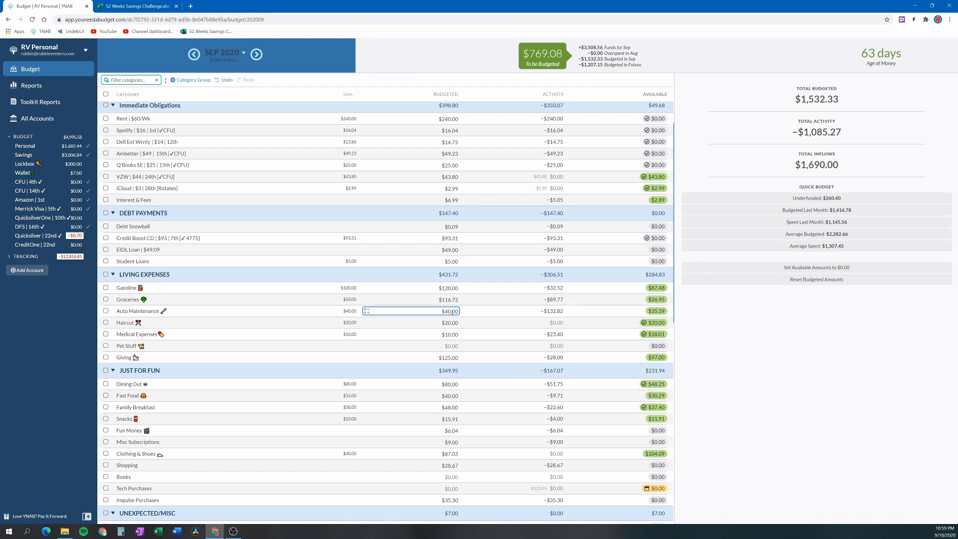
scroll(351, 297, down, 2)
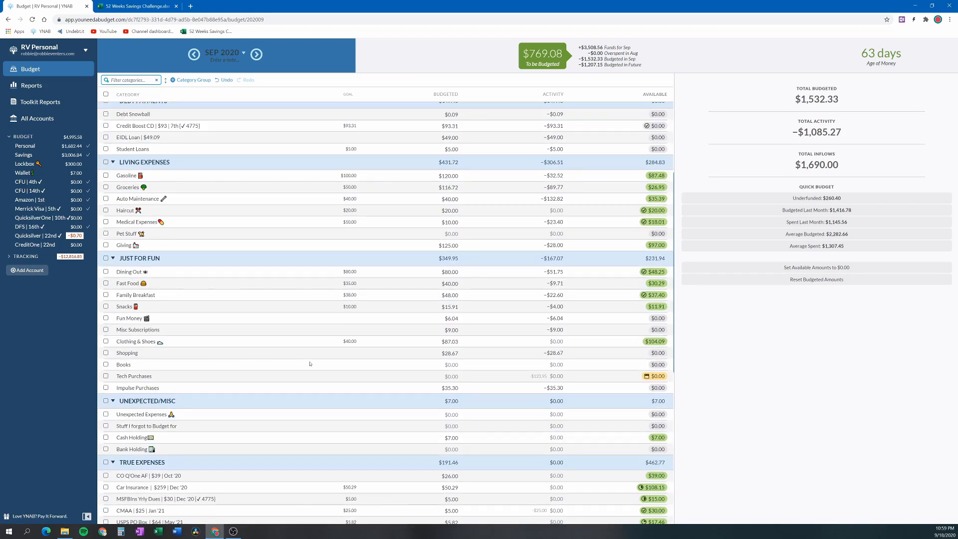
click(481, 379)
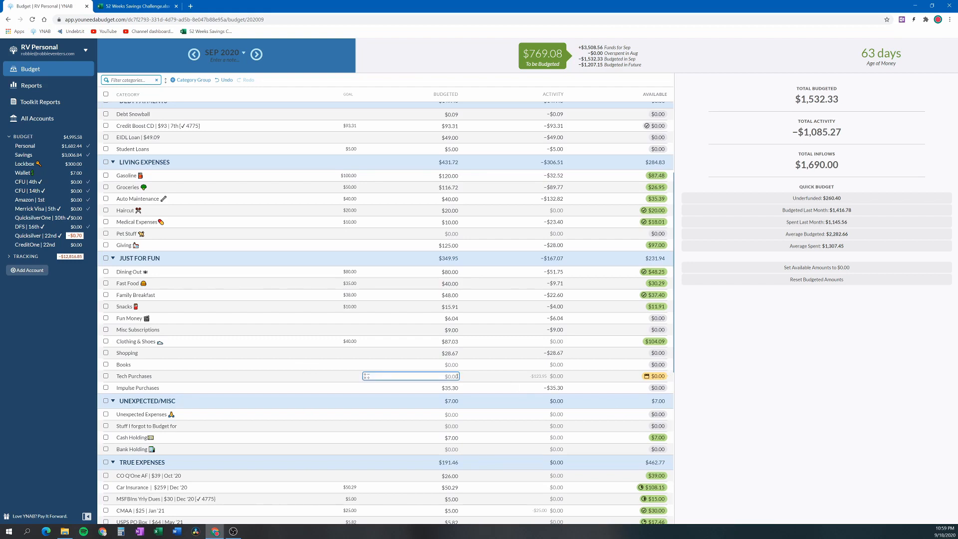
click(727, 190)
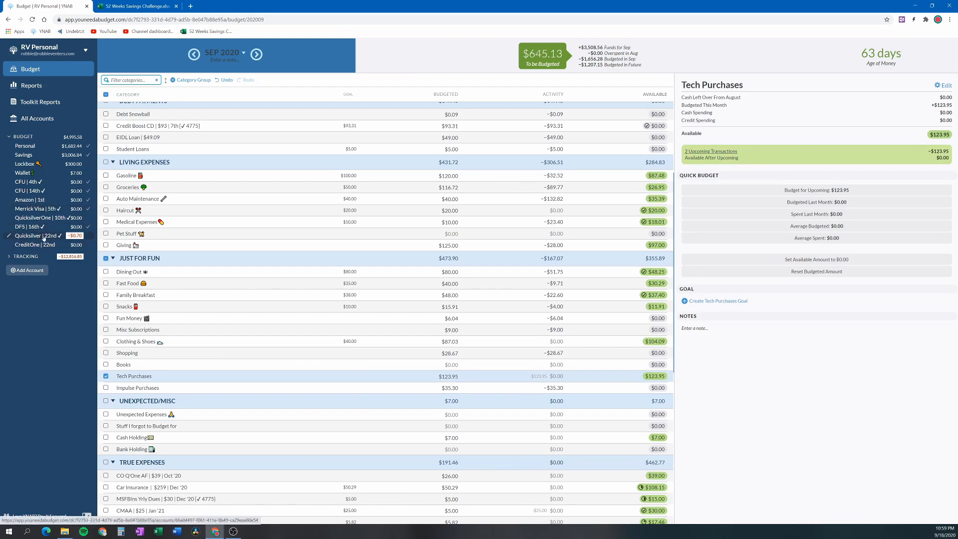
In the Quicksilver account, enter the two scheduled Amazon purchases for the Kindle Fire with case and its warranty immediately
click(42, 237)
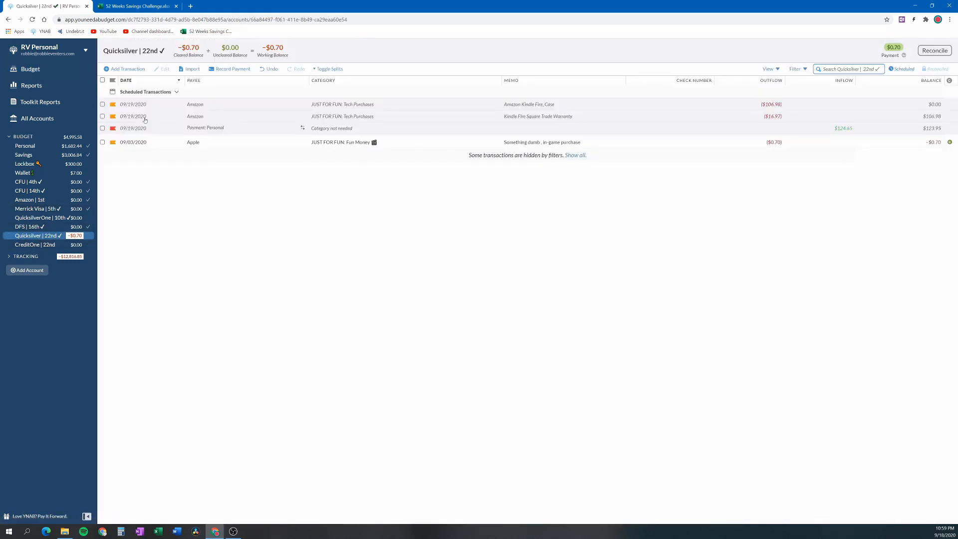
click(102, 105)
click(102, 115)
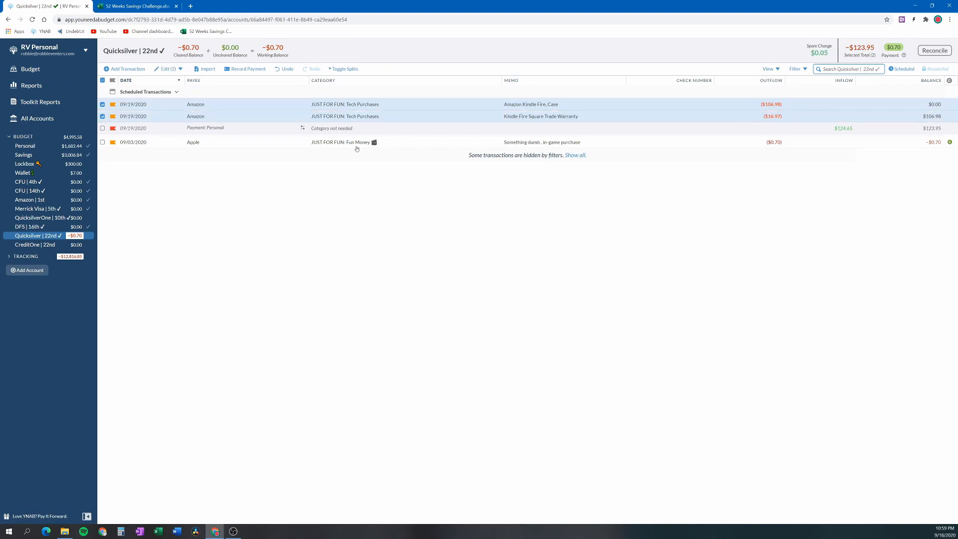
click(169, 69)
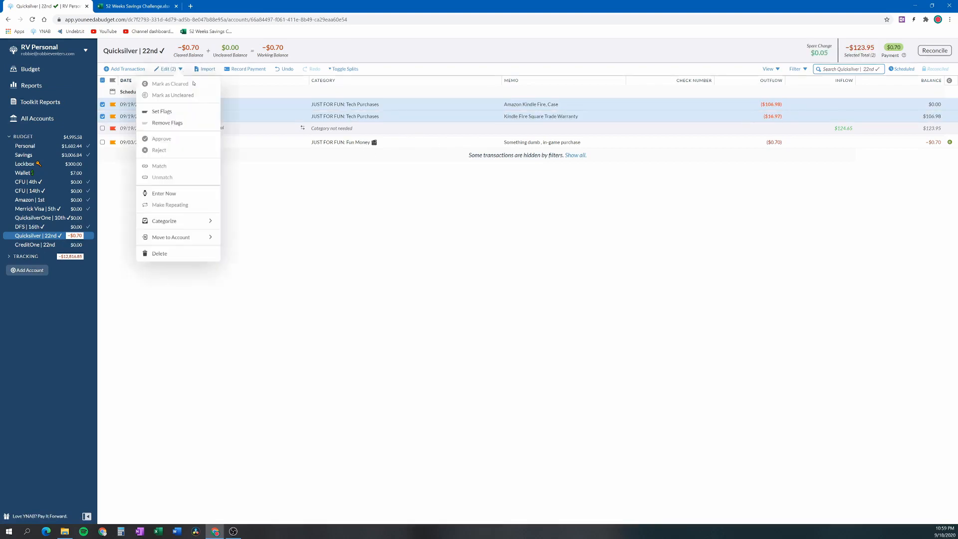
click(164, 194)
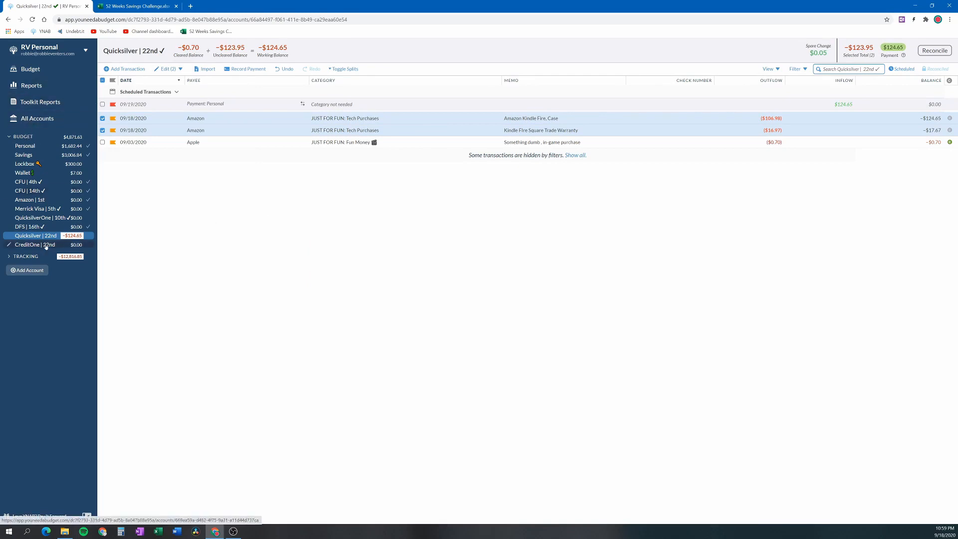
Select only the scheduled Payment: Personal transaction in the Quicksilver account and enter it immediately
click(103, 105)
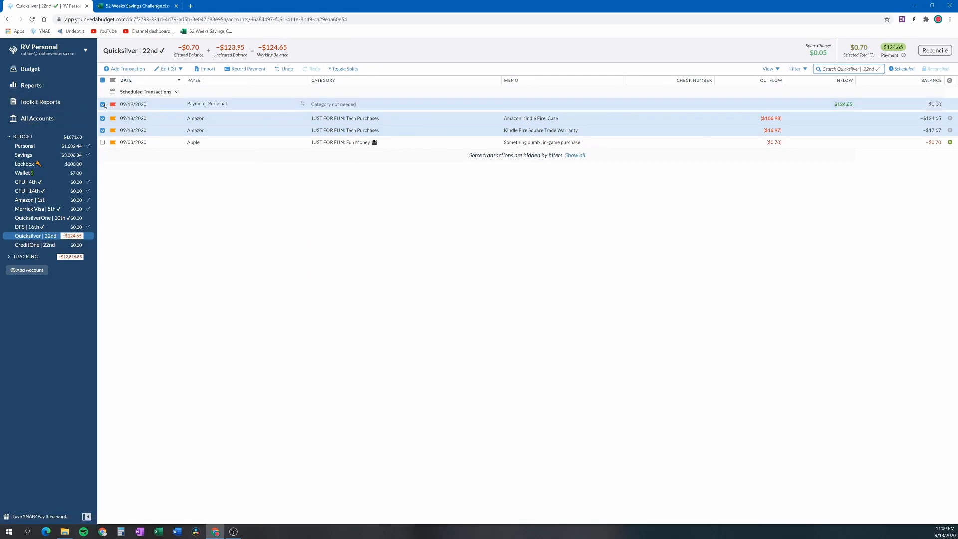
click(178, 70)
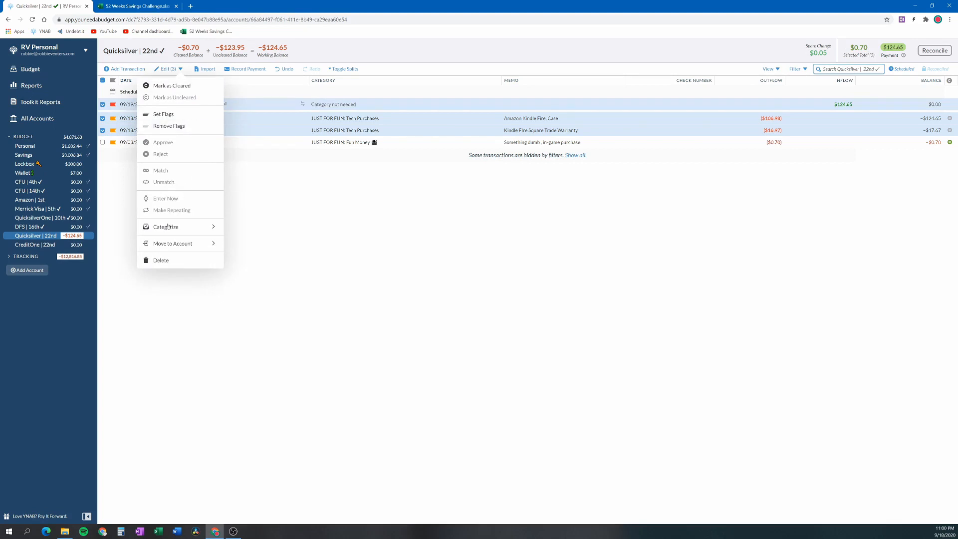
mouse_move(173, 244)
click(282, 207)
click(102, 118)
click(102, 131)
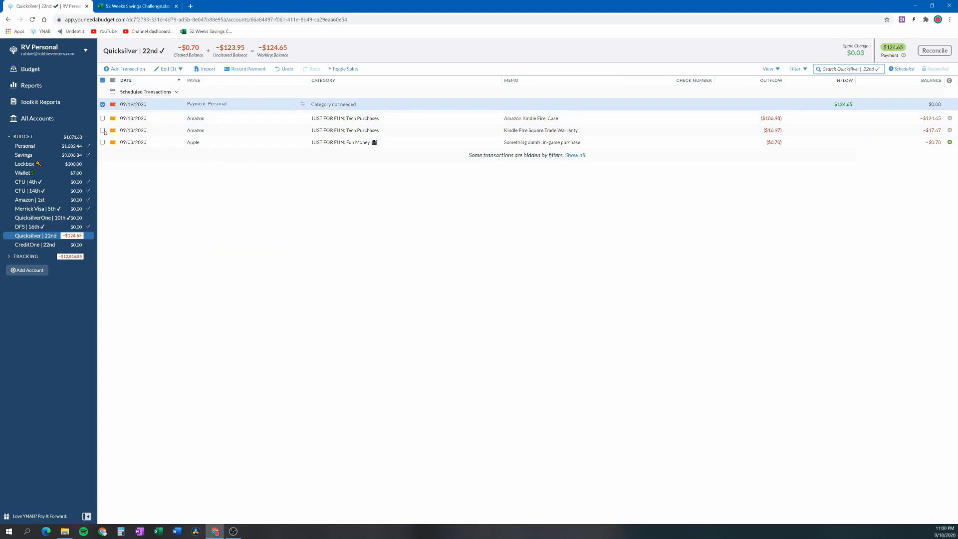
click(178, 69)
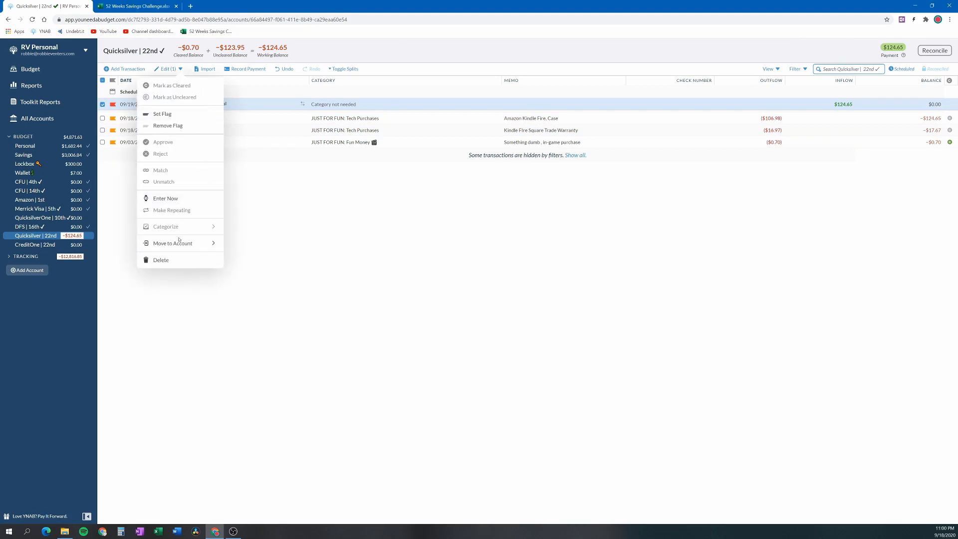
click(170, 198)
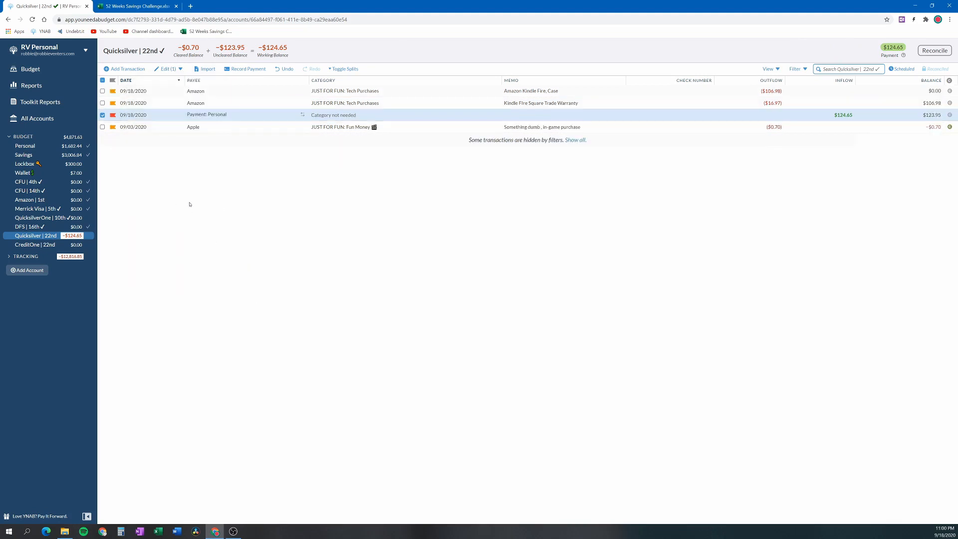
Deselect the entered Quicksilver payment and add $2 to the 52 Weeks Savings Challenge category in the September 2020 budget
click(102, 115)
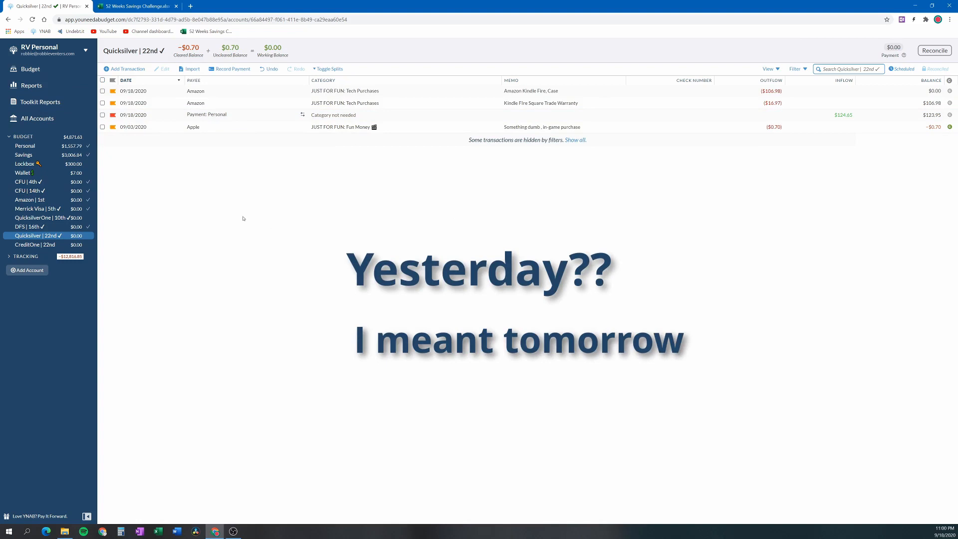
click(31, 69)
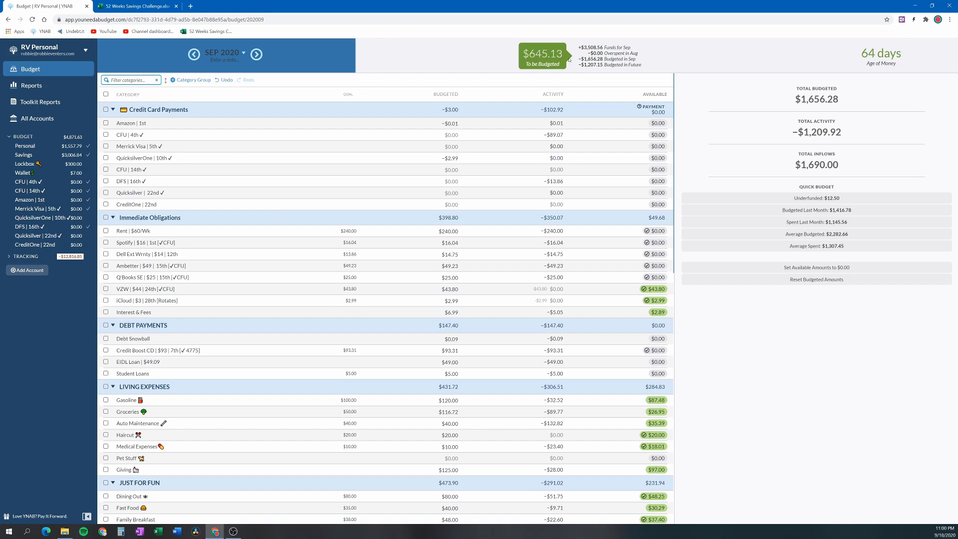
click(401, 158)
scroll(302, 253, down, 3)
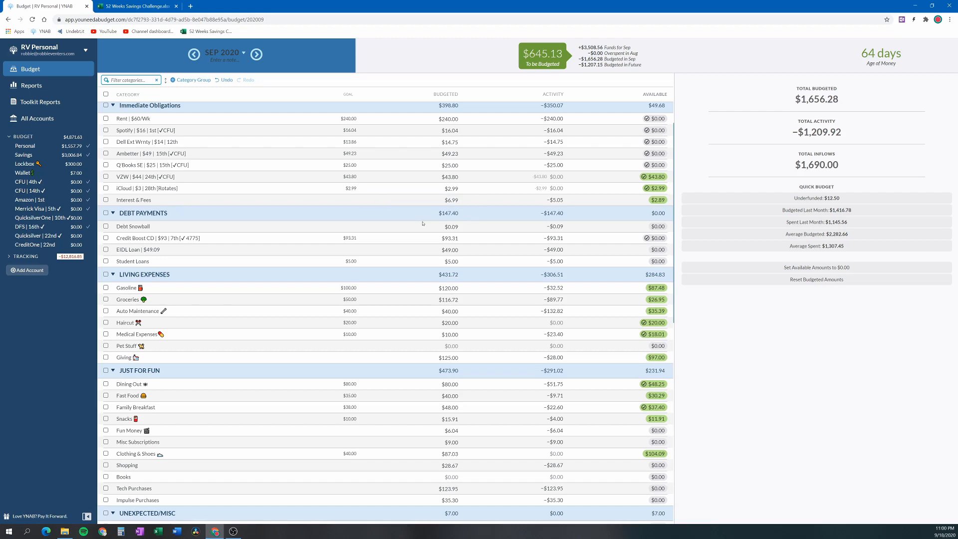
scroll(253, 308, down, 10)
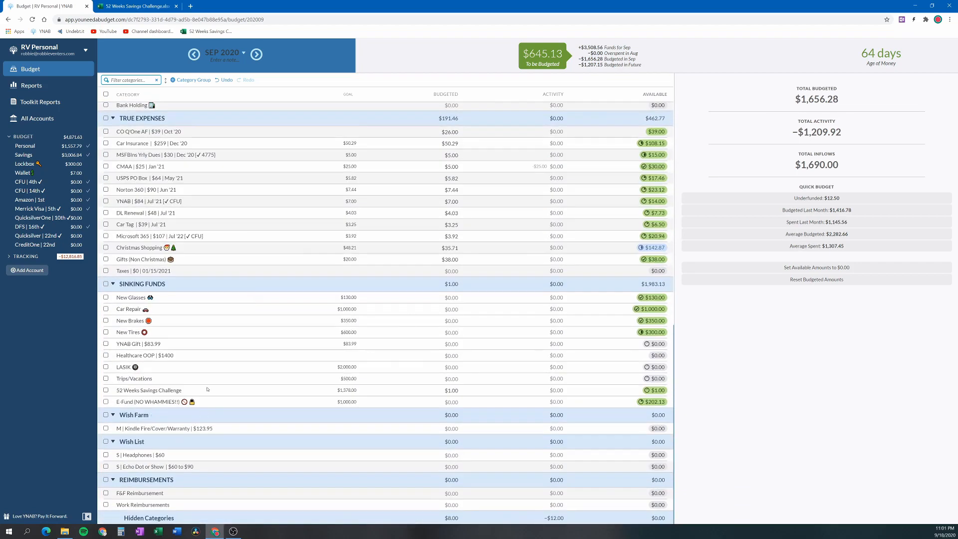
click(452, 390)
click(457, 390)
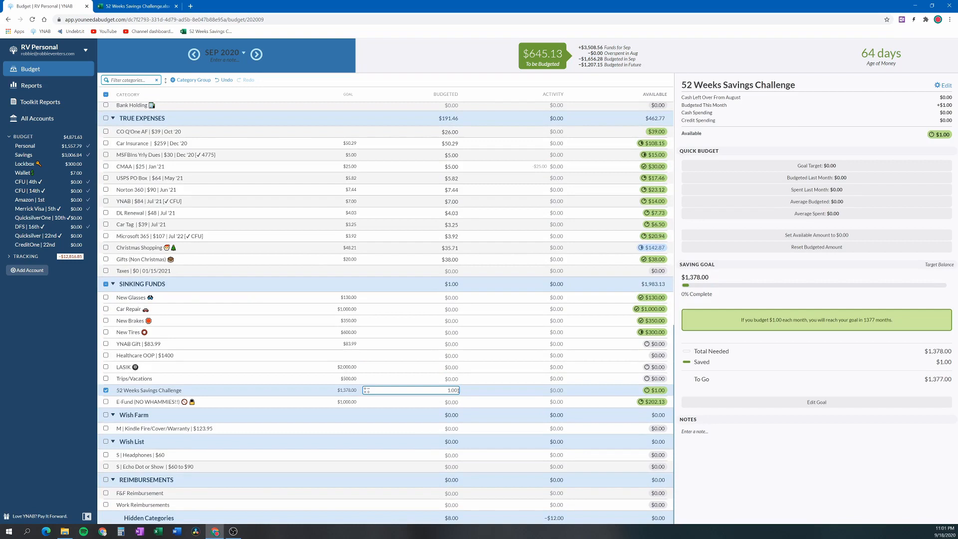
text(+2)
key(Return)
In the 52 Week Challenge spreadsheet, mark week 2 as deposited with an x
click(127, 7)
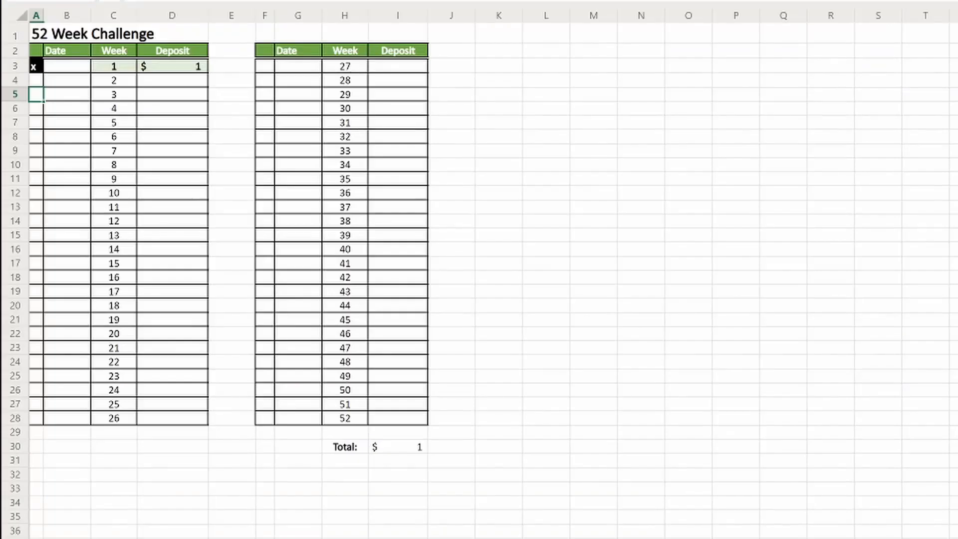
click(33, 81)
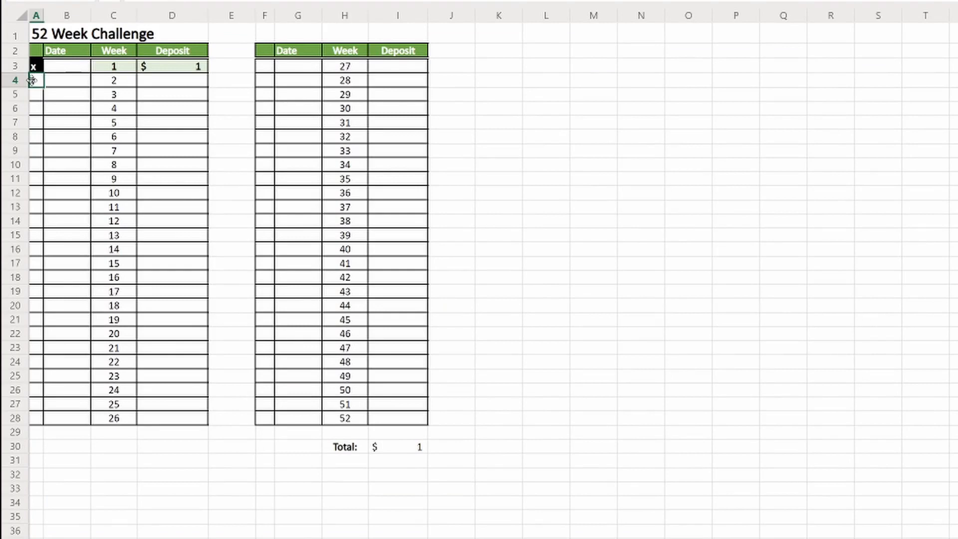
text(x)
key(Return)
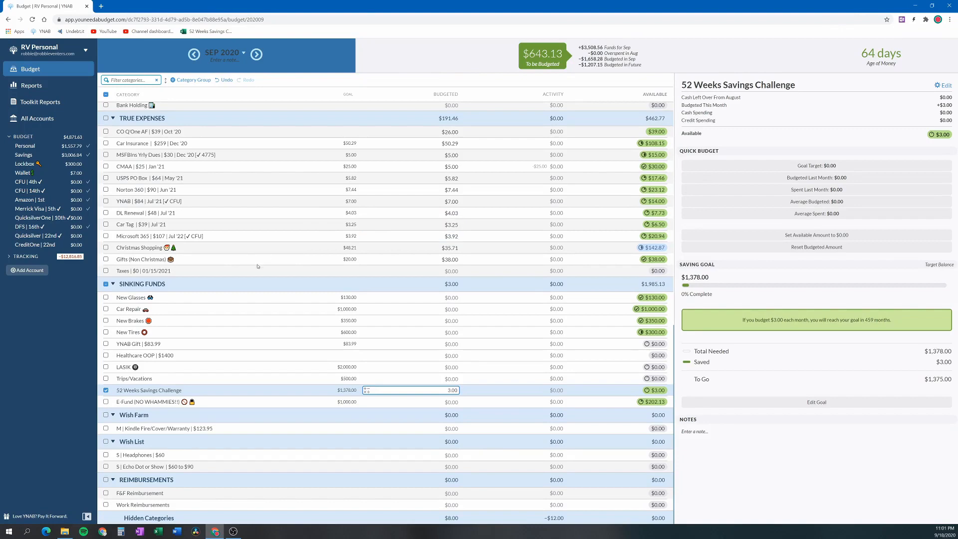
Back in the September 2020 budget, budget $20 for the Books category
scroll(322, 251, up, 3)
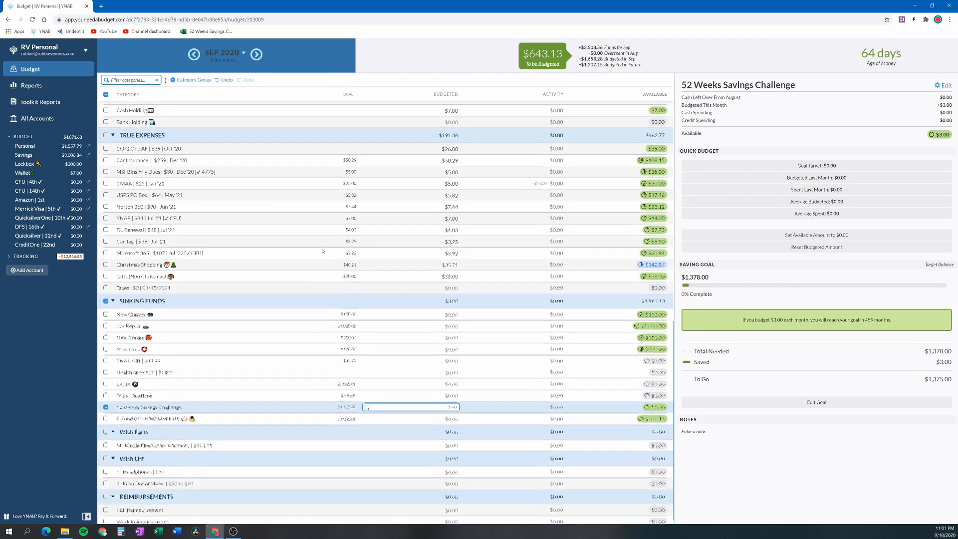
scroll(322, 251, up, 2)
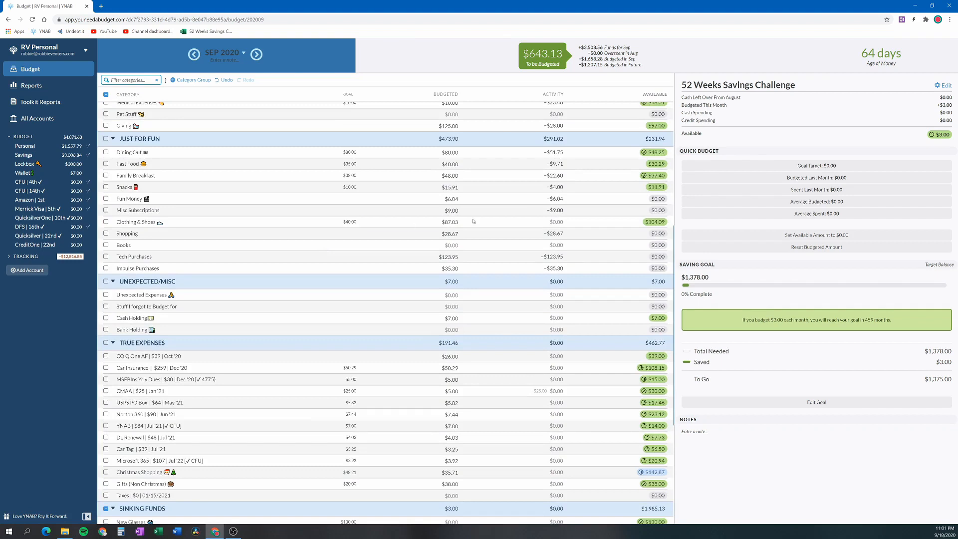
click(448, 244)
text(2)
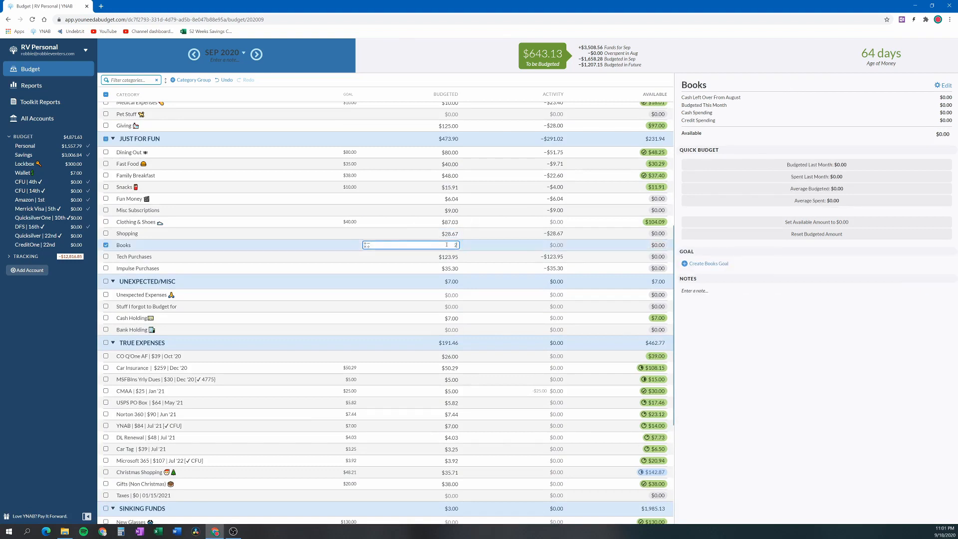
text(0)
key(Return)
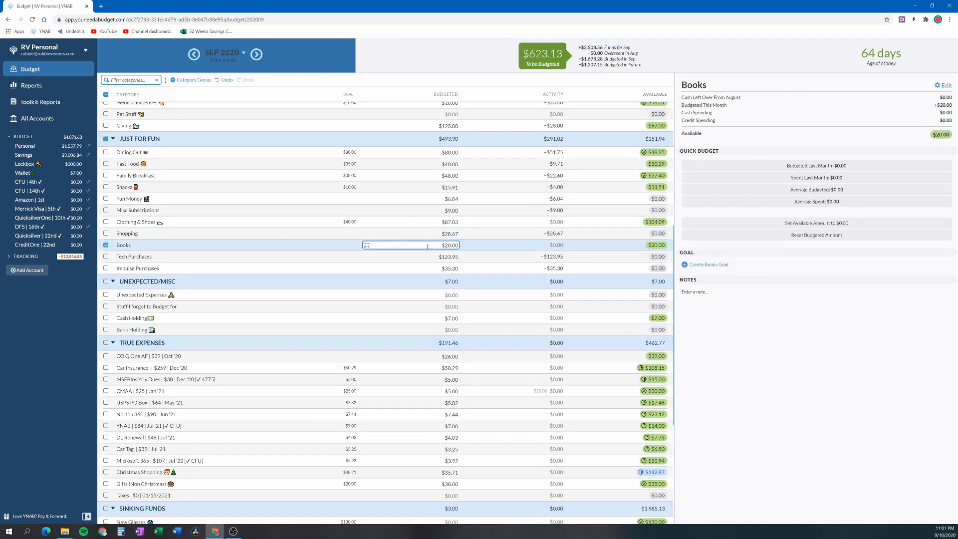
Add $40 to the amount budgeted for the Shopping category in September 2020
click(456, 233)
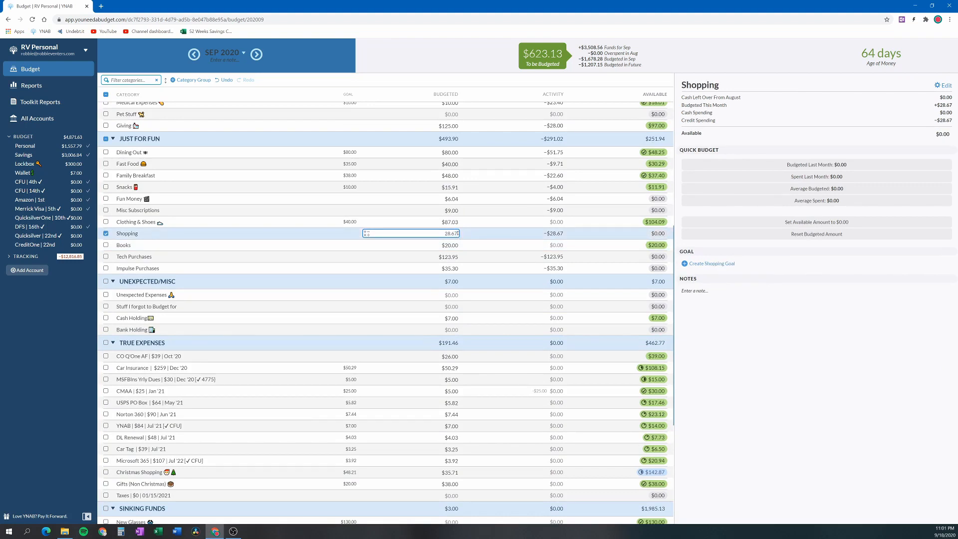
text(+40)
key(Return)
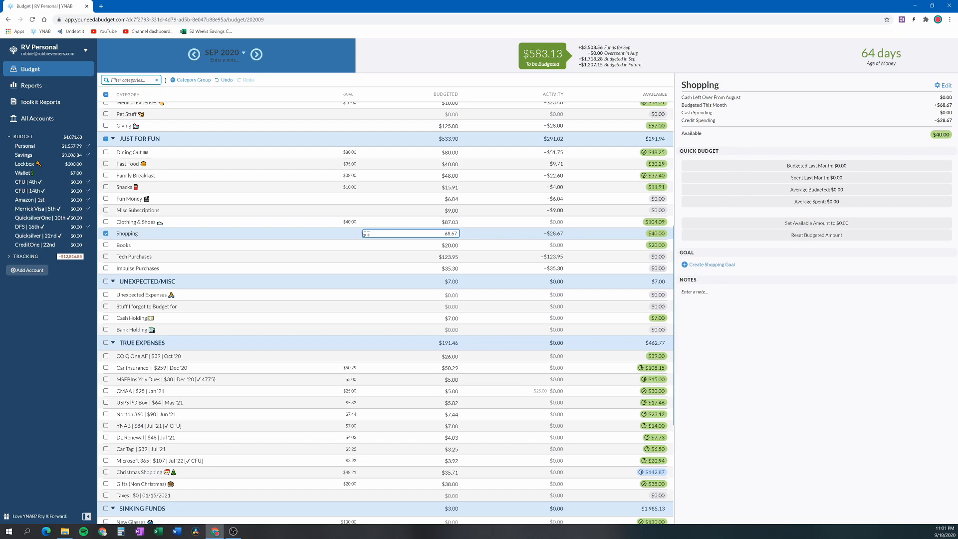
Add $100 to the Christmas Shopping category's budgeted amount for September 2020
scroll(407, 344, down, 5)
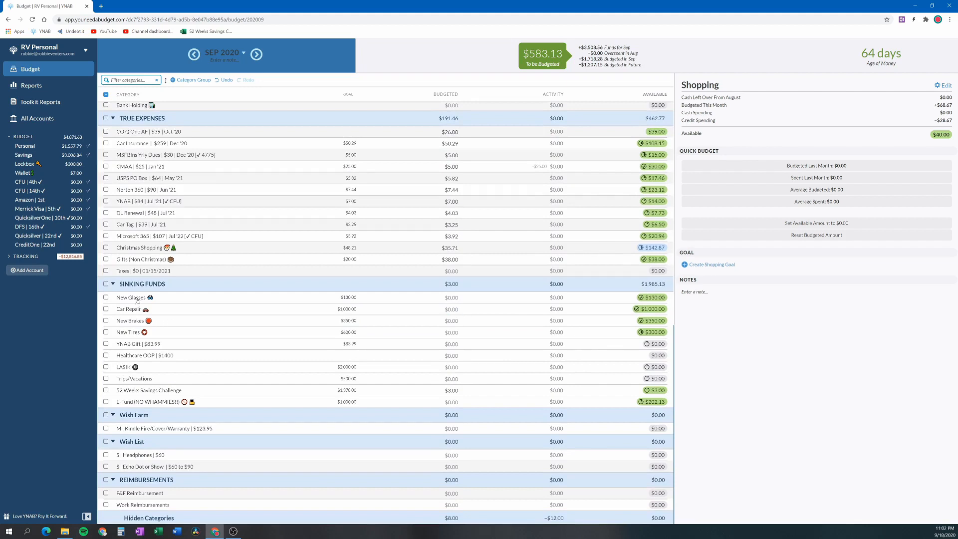
click(424, 248)
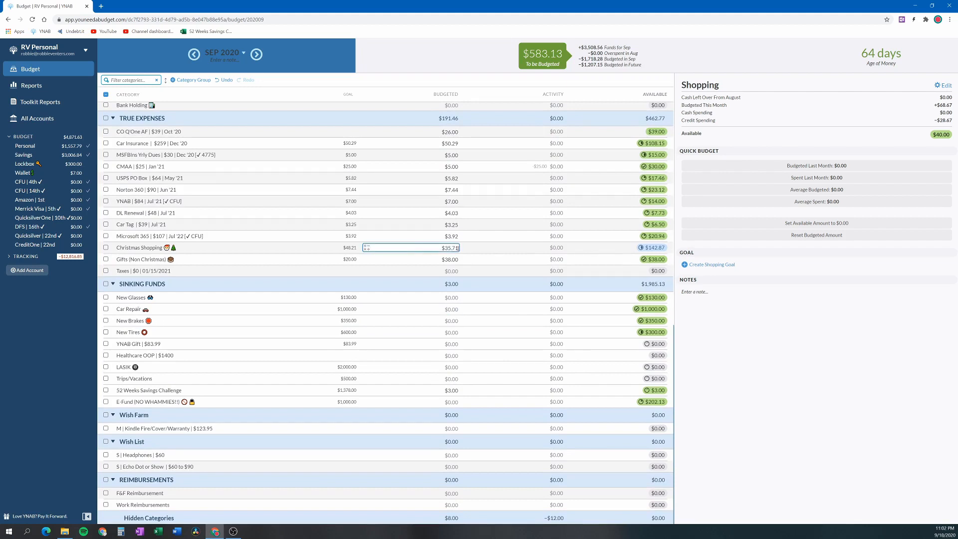
click(456, 248)
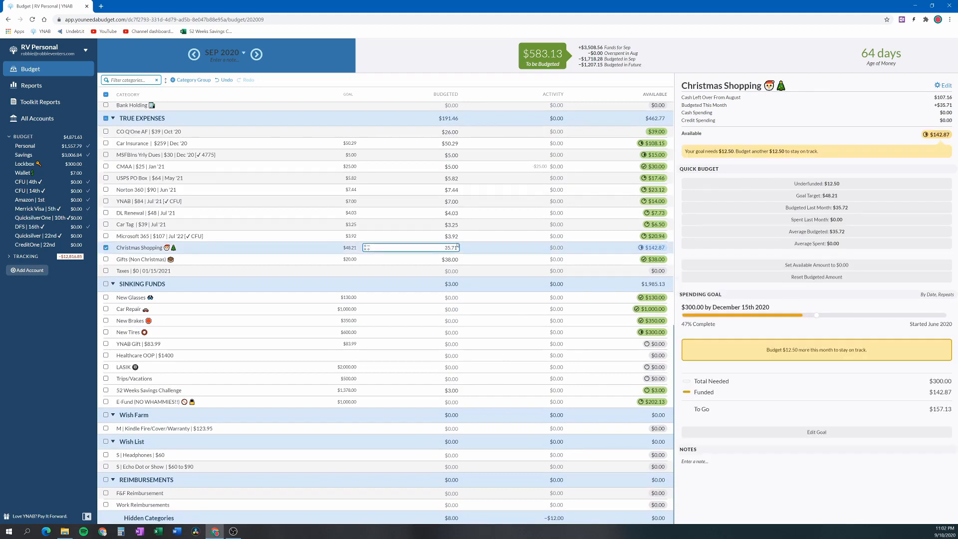
text(+100)
key(Return)
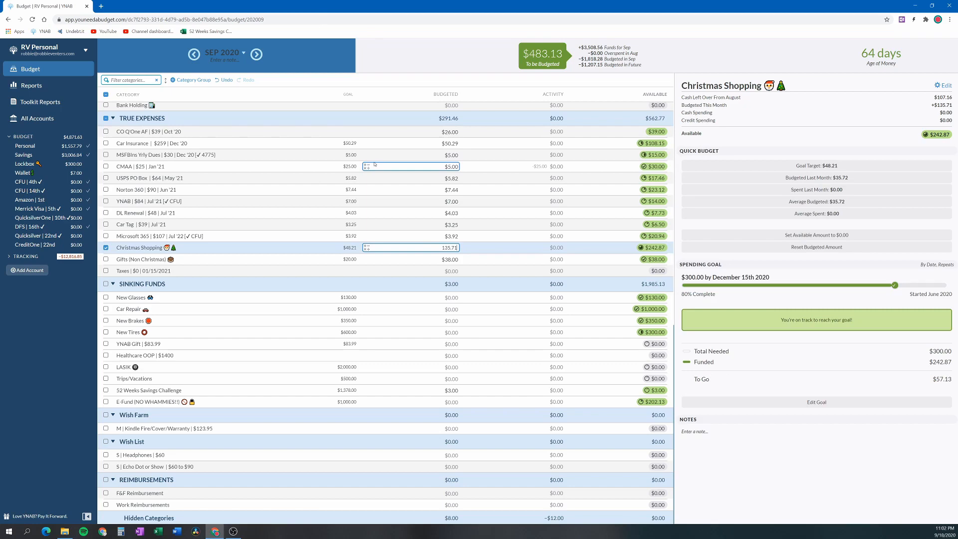
Budget $400 minus $2.13 for the E-Fund category under Sinking Funds in September 2020
scroll(374, 164, up, 2)
scroll(367, 169, down, 2)
click(450, 402)
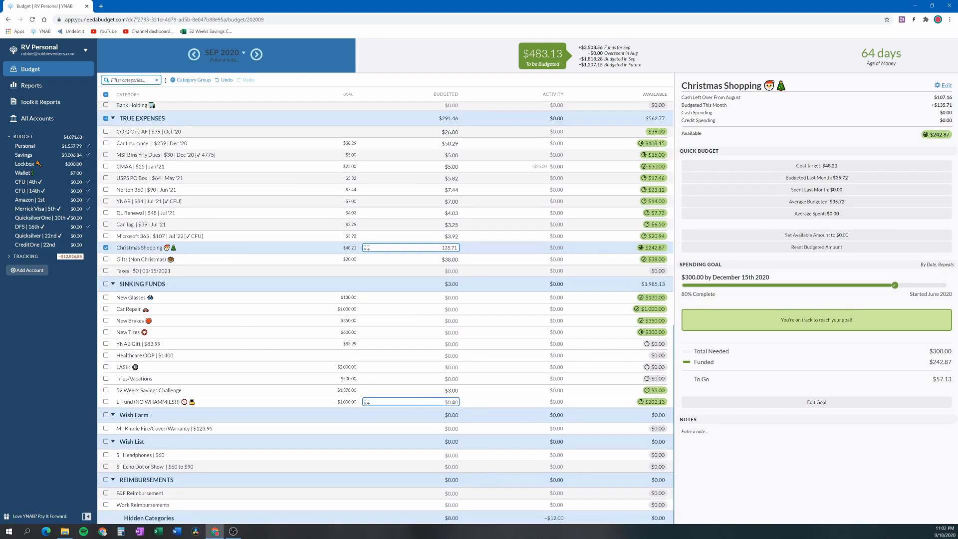
click(452, 401)
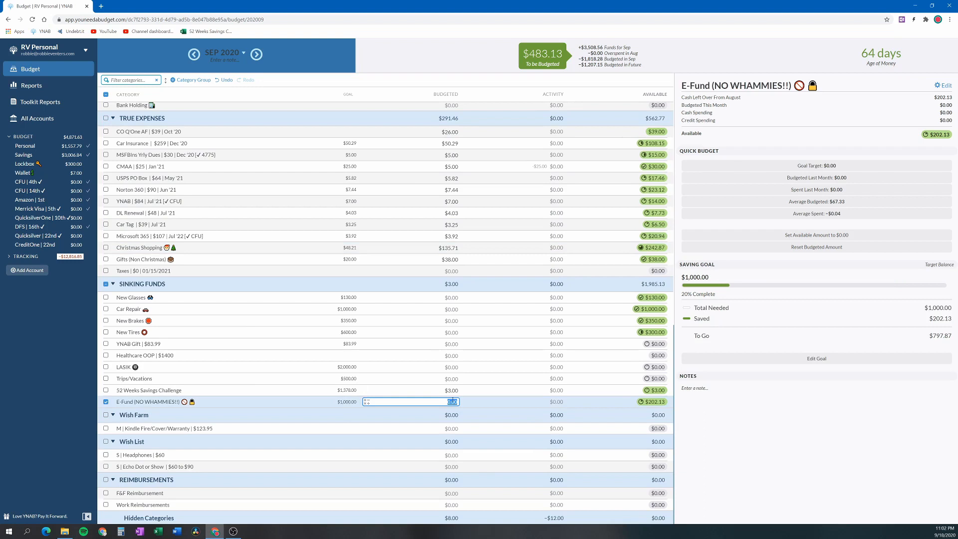
text(400-2.13)
key(Return)
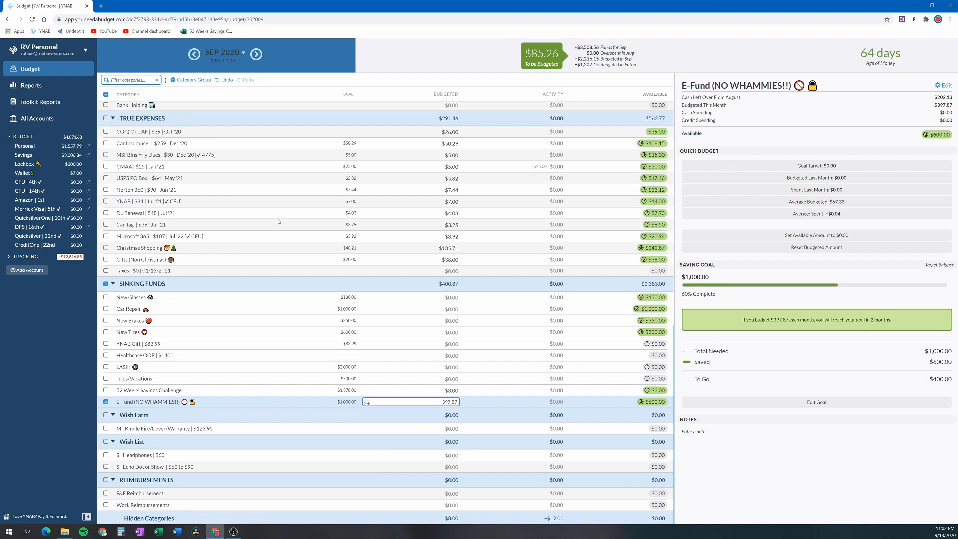
Add $20 to the Gifts (Non Christmas) category's budgeted amount for September 2020
click(430, 259)
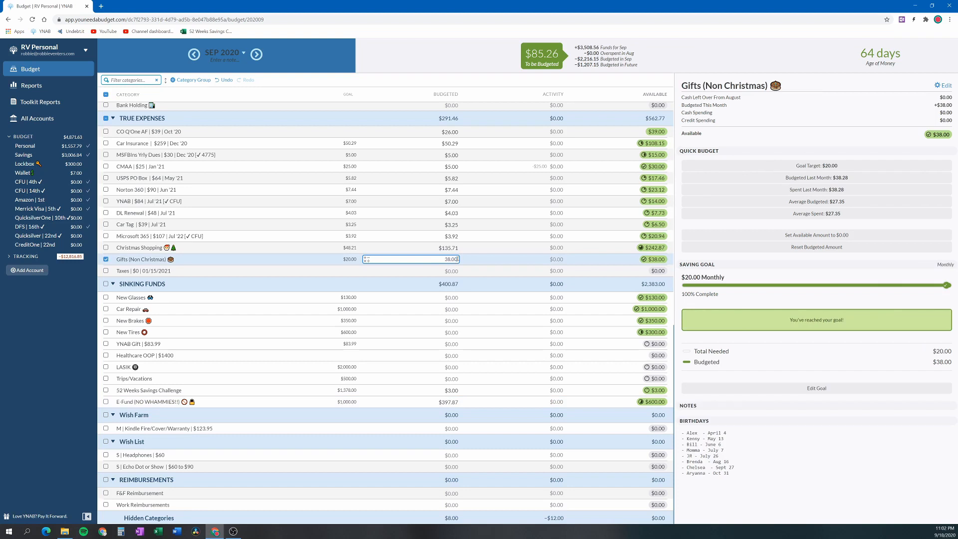
text(-020)
key(BackSpace)
text(20)
key(Return)
click(504, 260)
click(426, 235)
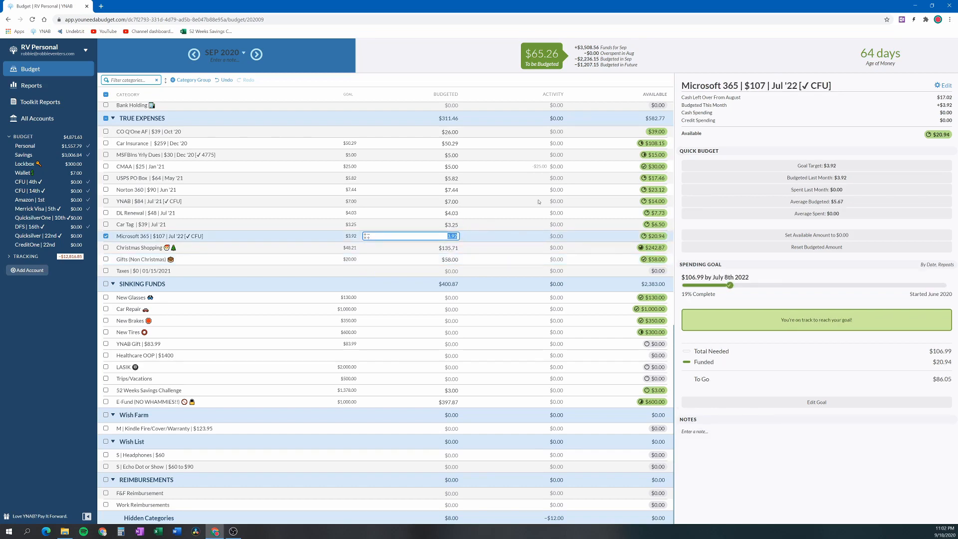
In the October 2020 budget, fund the underfunded Debt Snowball and EIDL Loan categories with $49.09 in total, and deselect both
scroll(400, 271, up, 10)
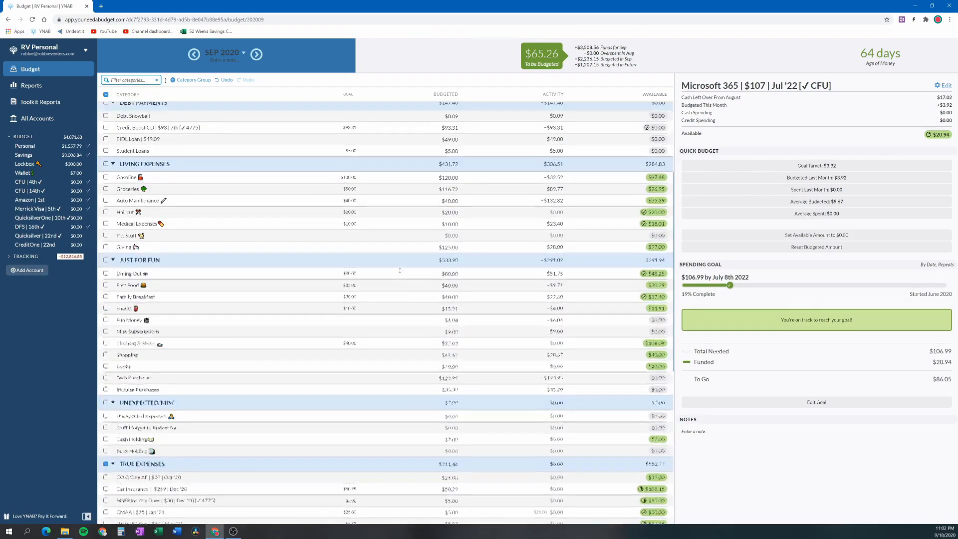
scroll(399, 270, up, 5)
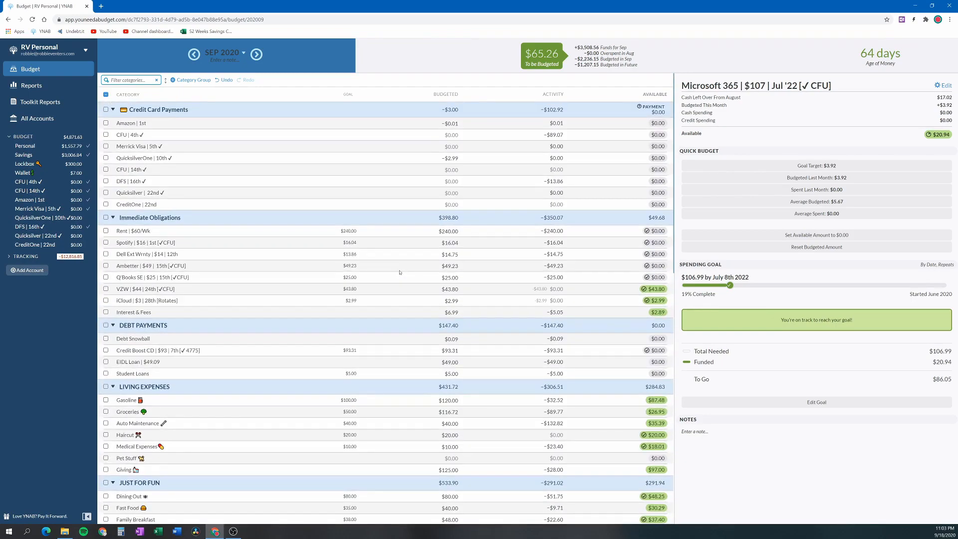
click(257, 55)
scroll(399, 253, down, 1)
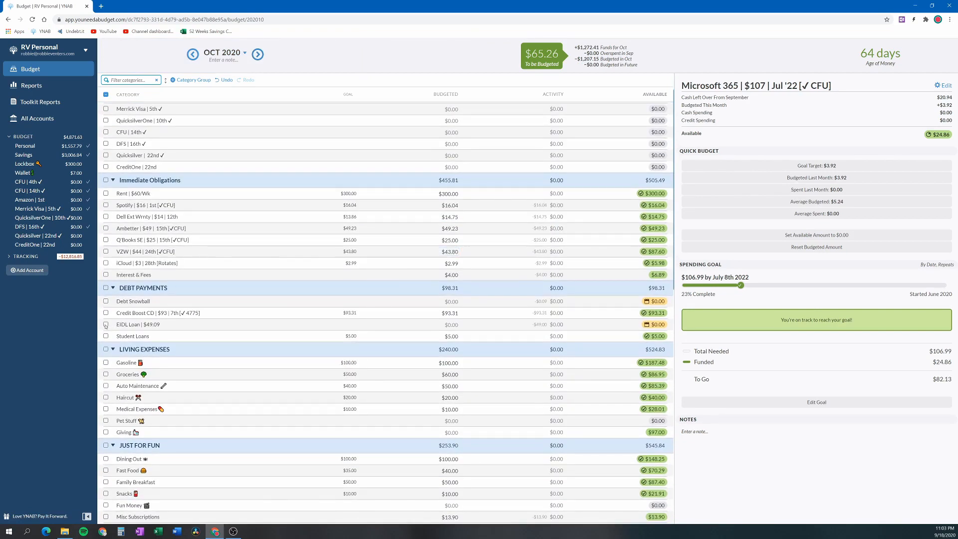
click(106, 324)
click(105, 301)
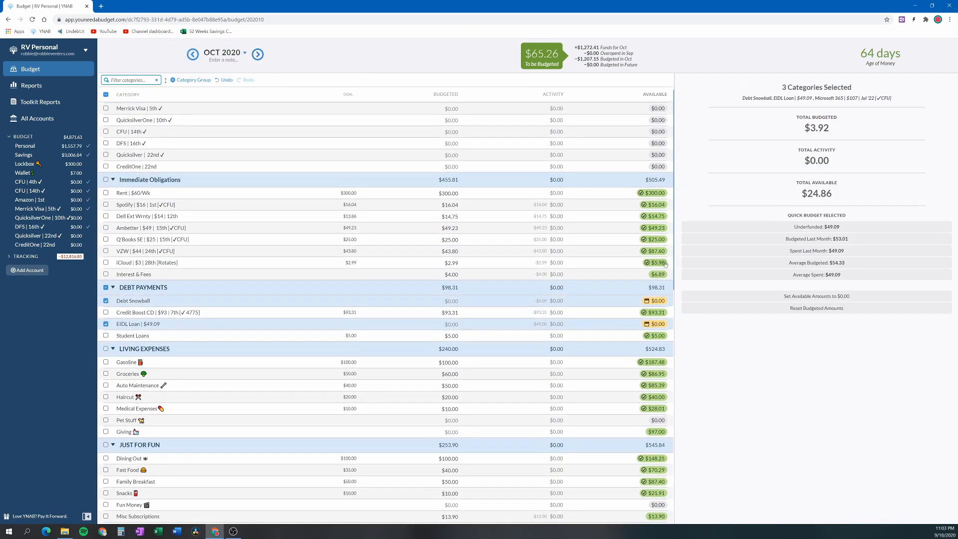
click(789, 227)
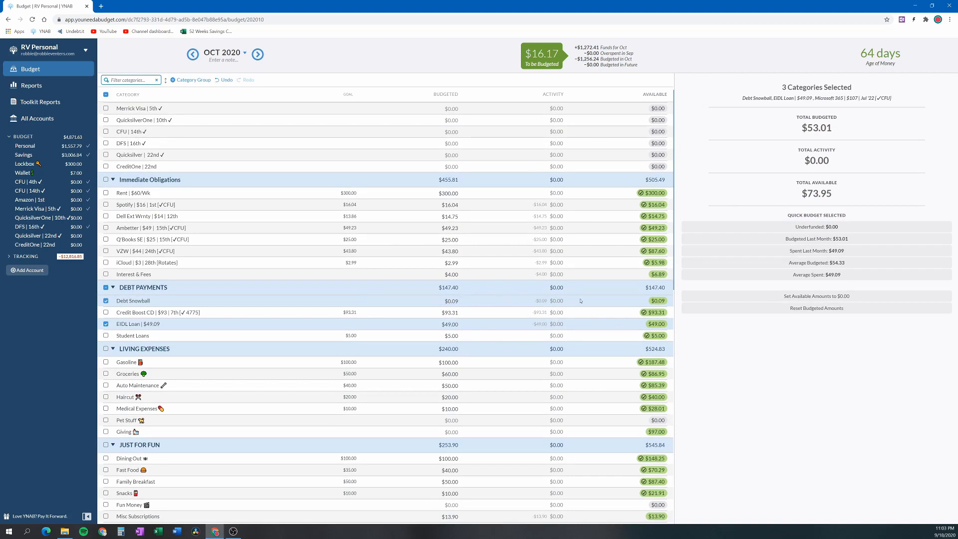
click(106, 302)
click(106, 324)
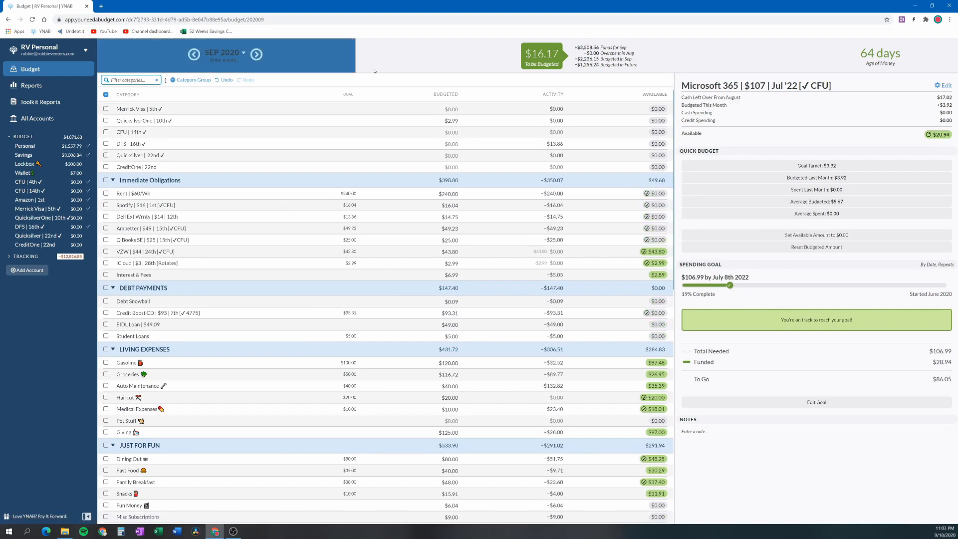
Review the category amounts in the September and October 2020 budgets, and clear the category selection in October
click(428, 264)
scroll(428, 267, down, 2)
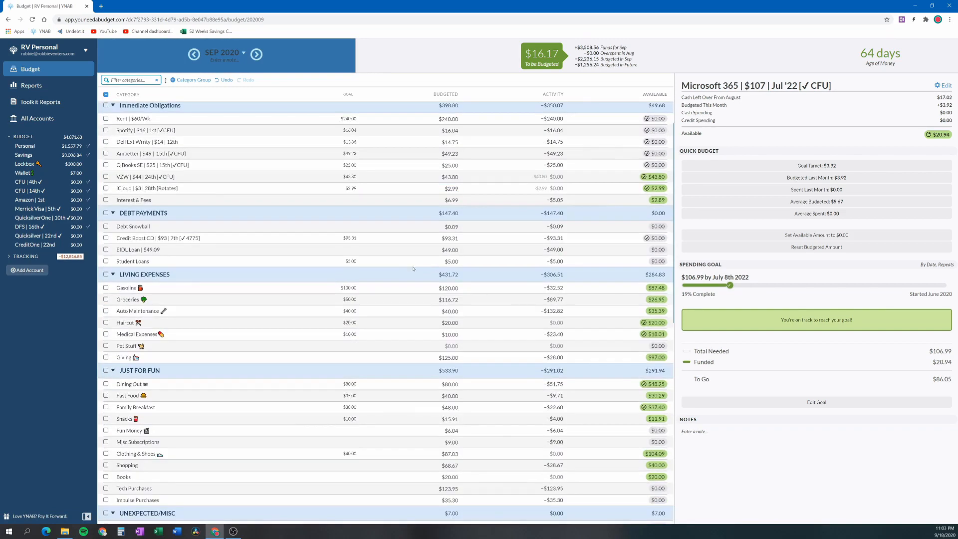
scroll(413, 269, down, 1)
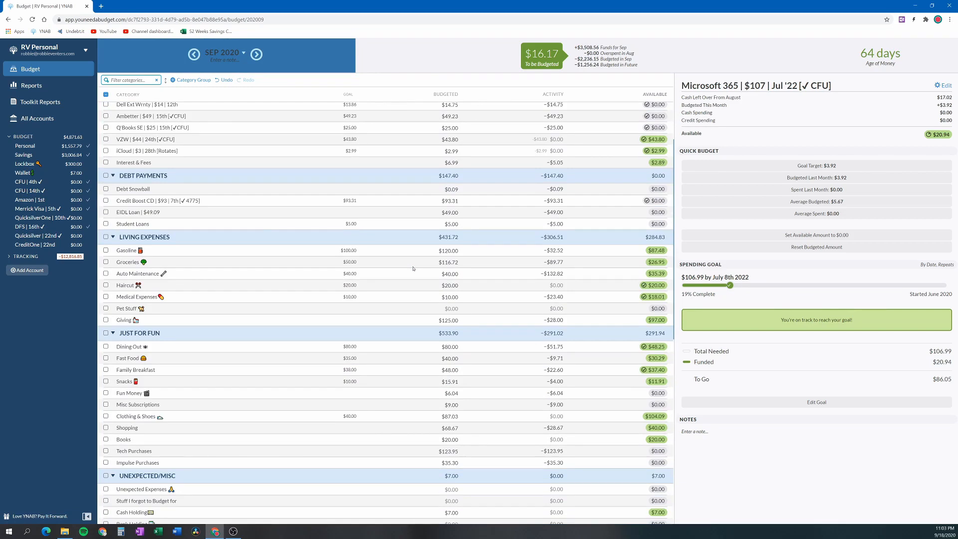
scroll(413, 268, down, 2)
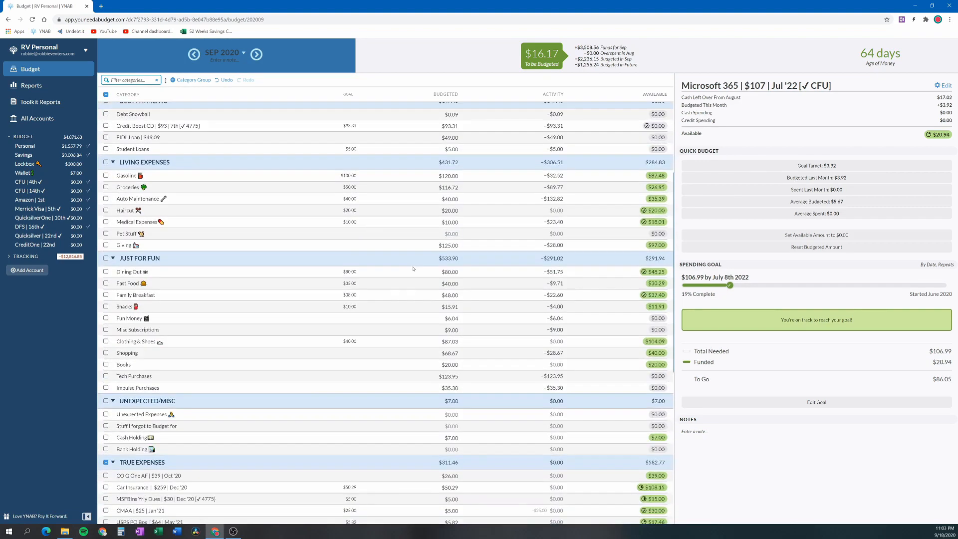
scroll(414, 269, down, 1)
click(406, 302)
scroll(407, 300, down, 1)
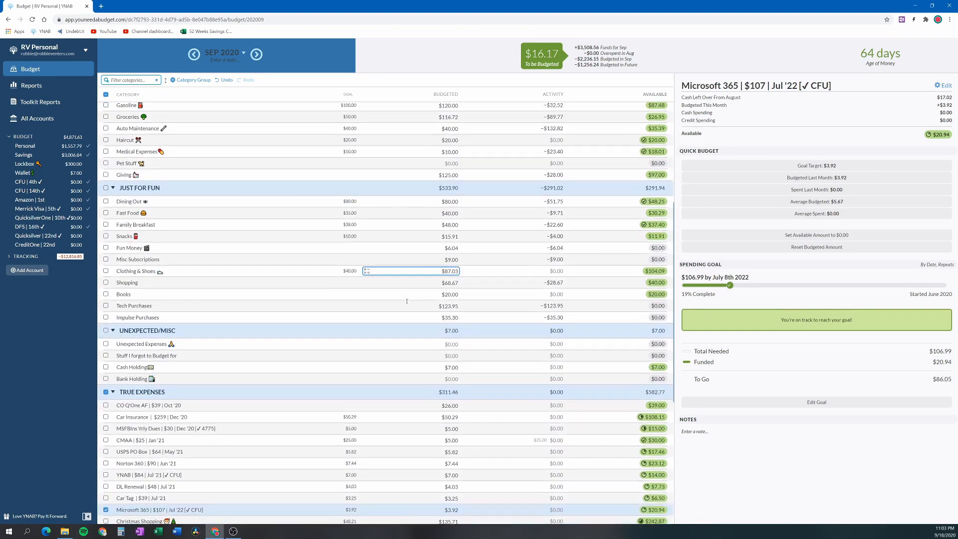
click(257, 55)
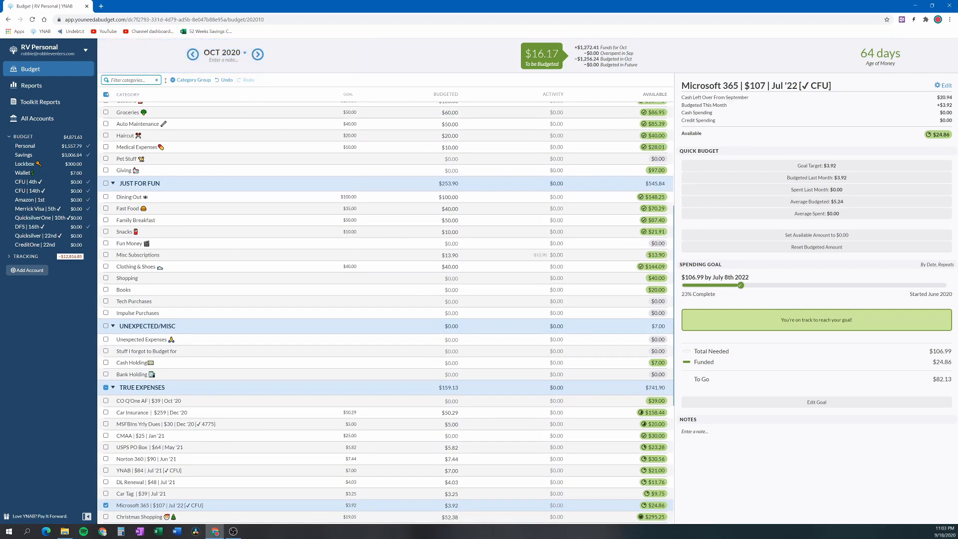
click(106, 94)
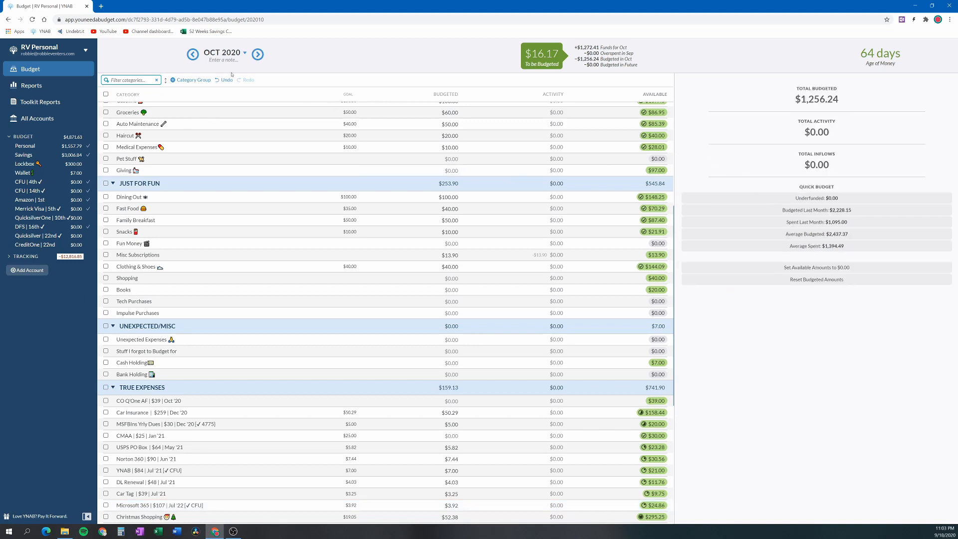
In the September 2020 budget, add $16.17 to the budgeted amount of Impulse Purchases and clear the category selection
click(199, 58)
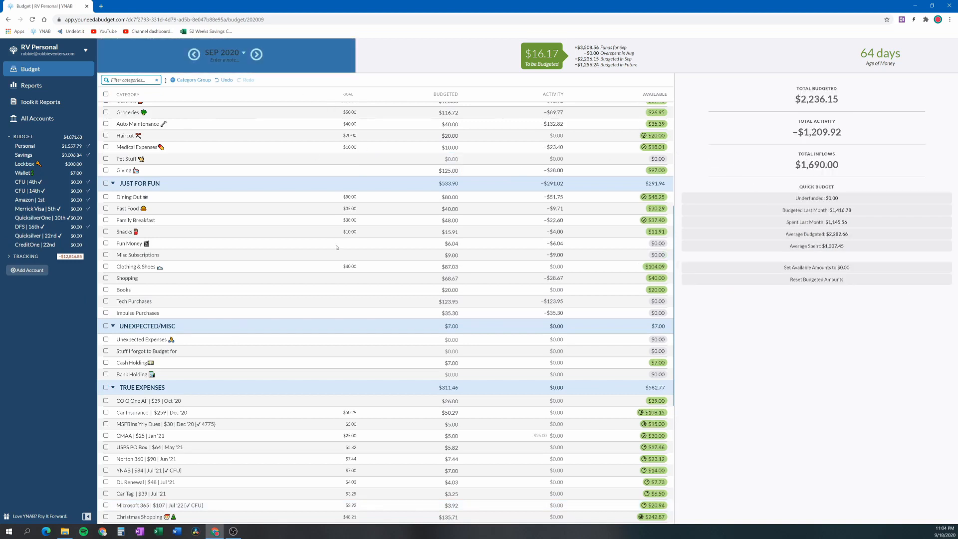
click(370, 241)
click(455, 302)
click(456, 278)
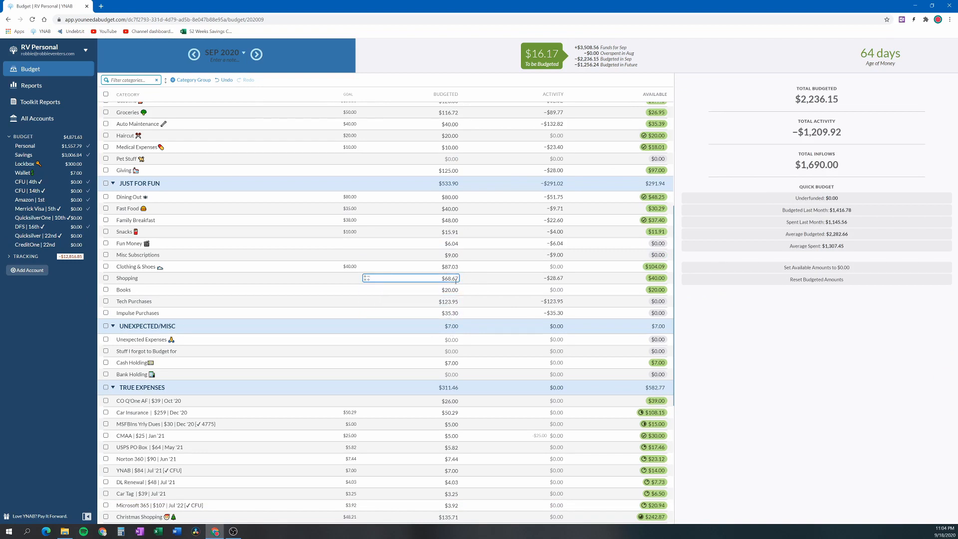
click(456, 313)
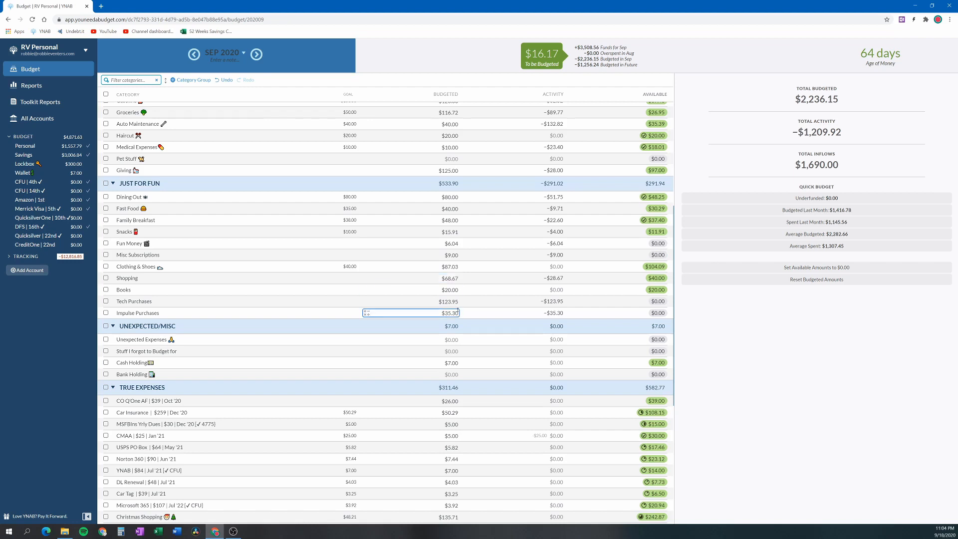
click(456, 313)
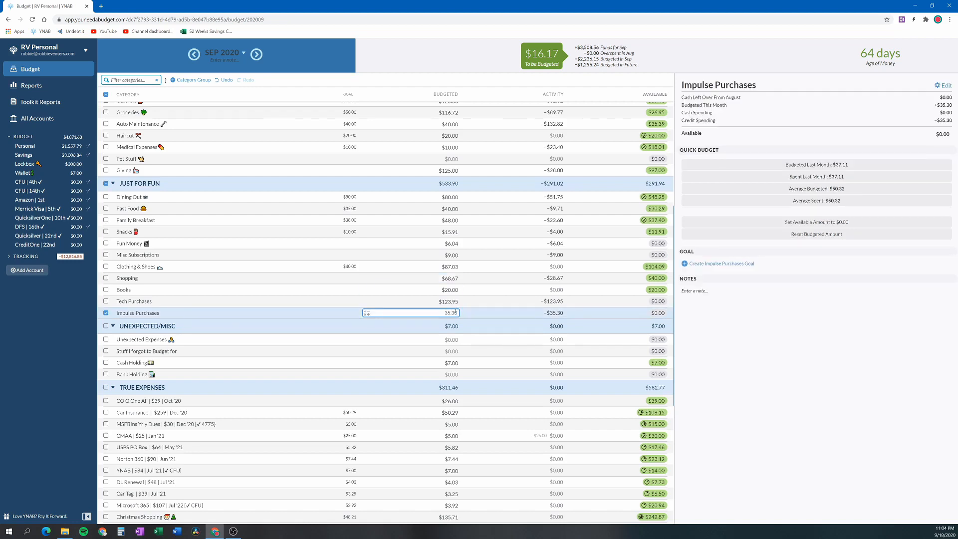
text(+16.17)
key(Return)
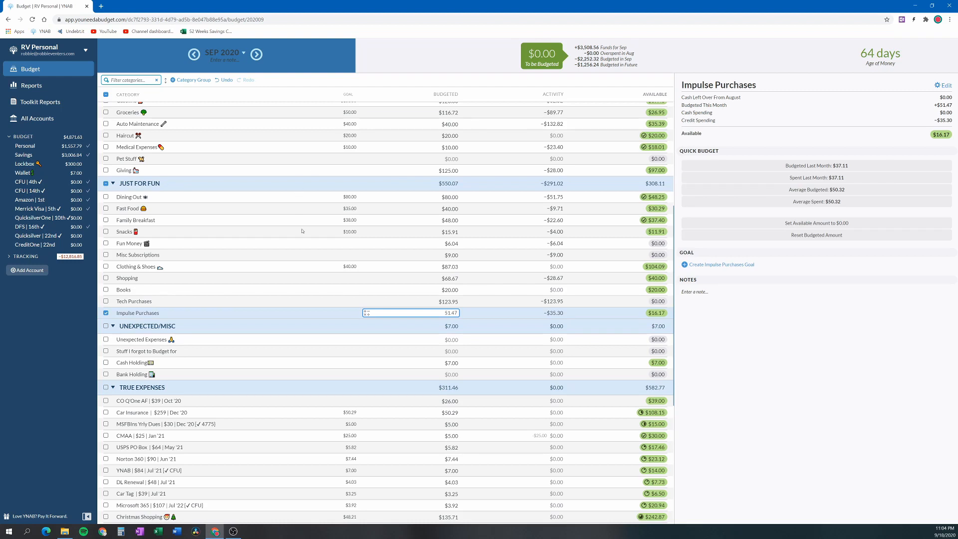
click(106, 94)
Review the September 2020 budgeted, activity and available amounts from Credit Card Payments through the Wish List and Reimbursements groups
scroll(251, 235, up, 5)
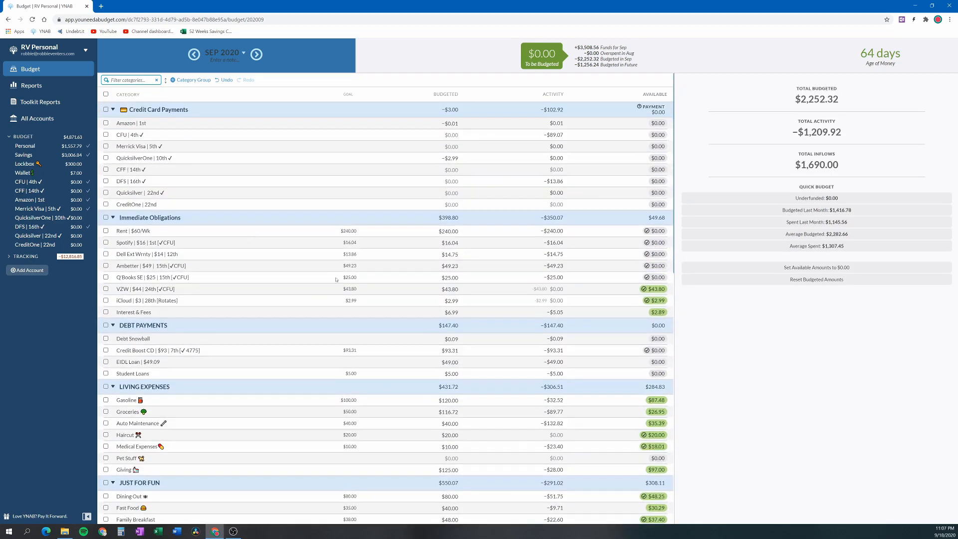
scroll(351, 233, down, 3)
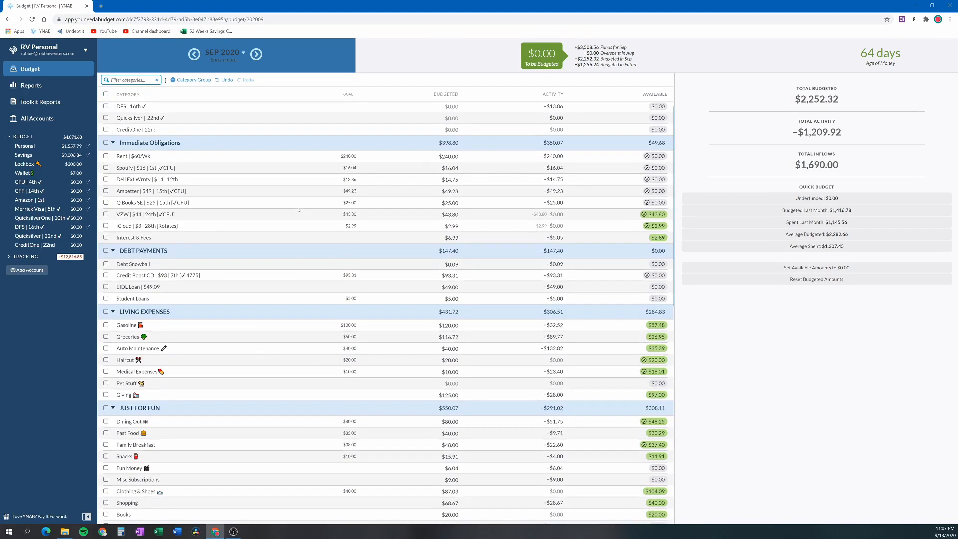
scroll(295, 210, down, 1)
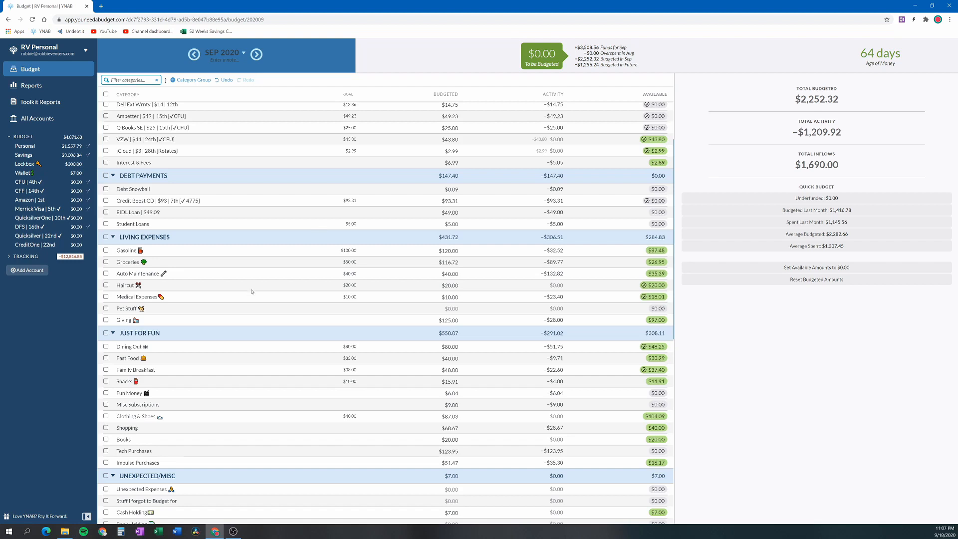
click(451, 224)
scroll(482, 225, down, 3)
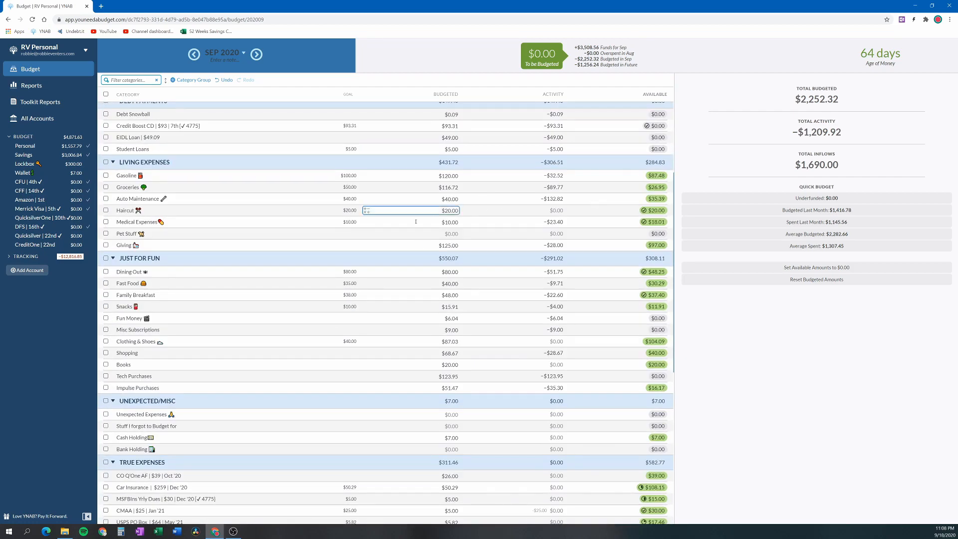
scroll(414, 234, down, 3)
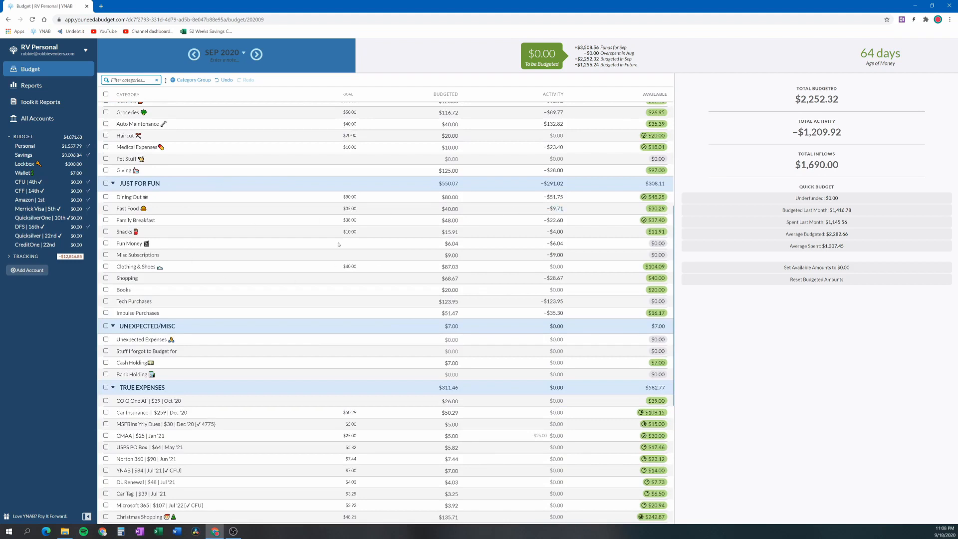
click(398, 278)
click(424, 252)
key(Up)
scroll(305, 276, down, 1)
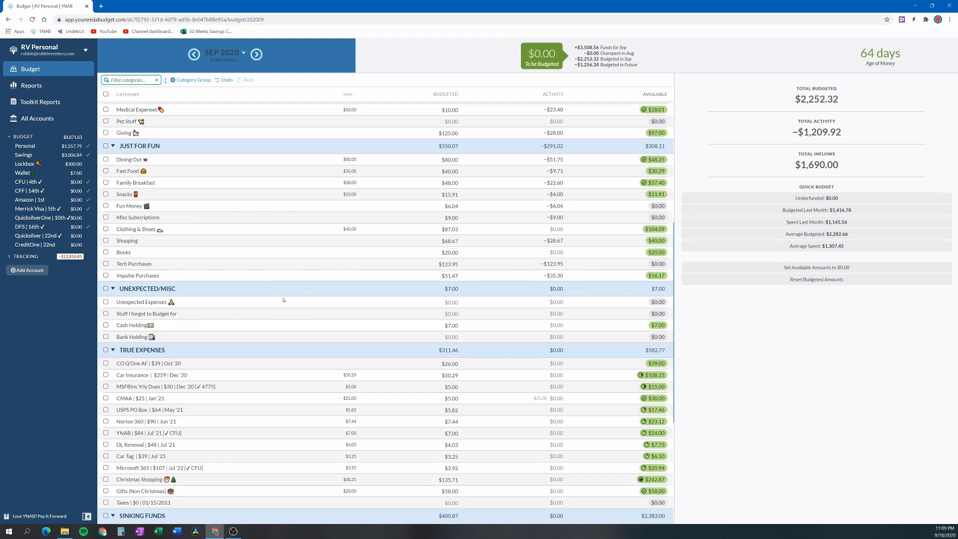
scroll(389, 305, down, 2)
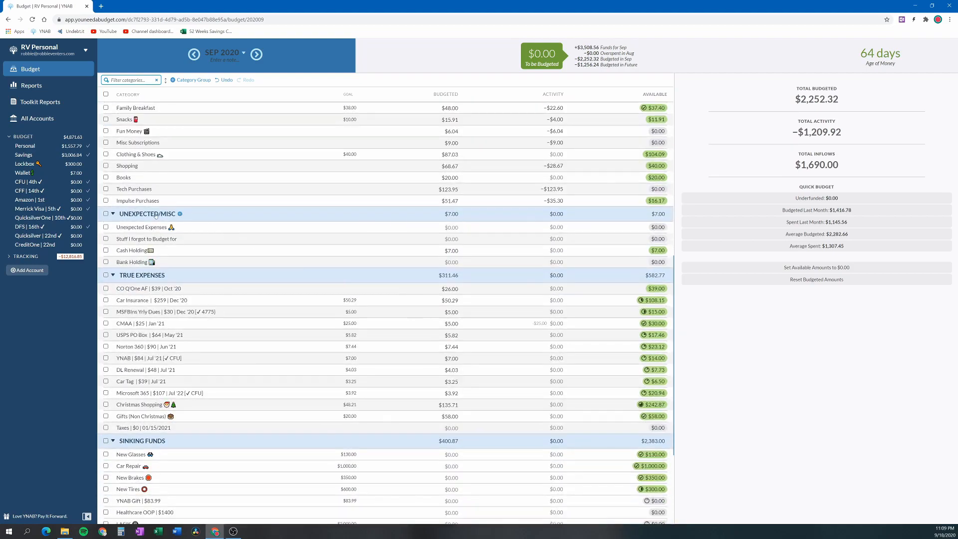
scroll(169, 224, down, 1)
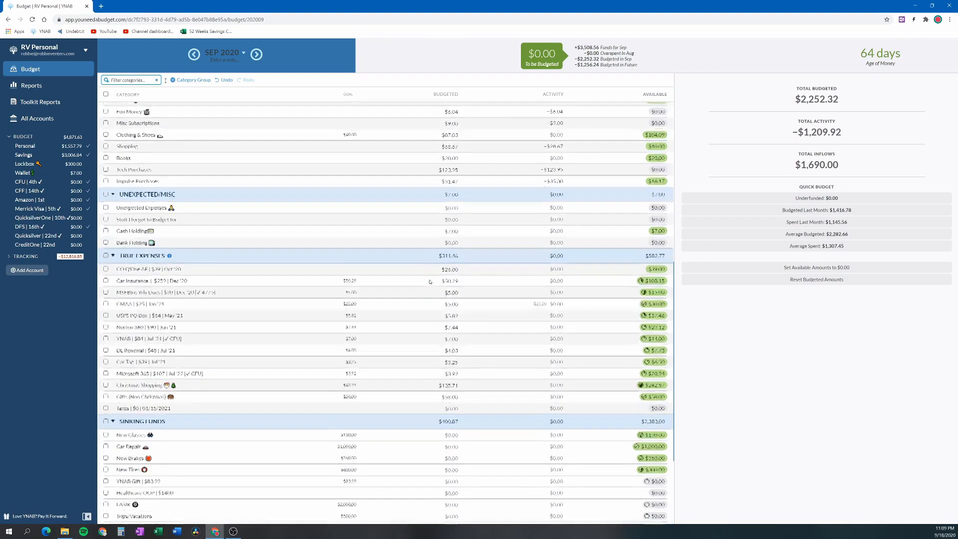
scroll(406, 294, down, 1)
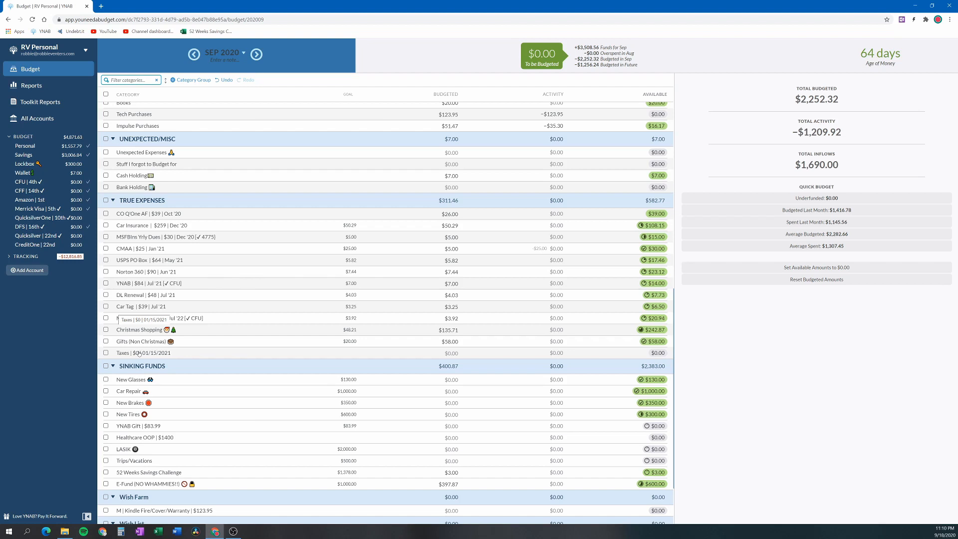
scroll(295, 399, down, 2)
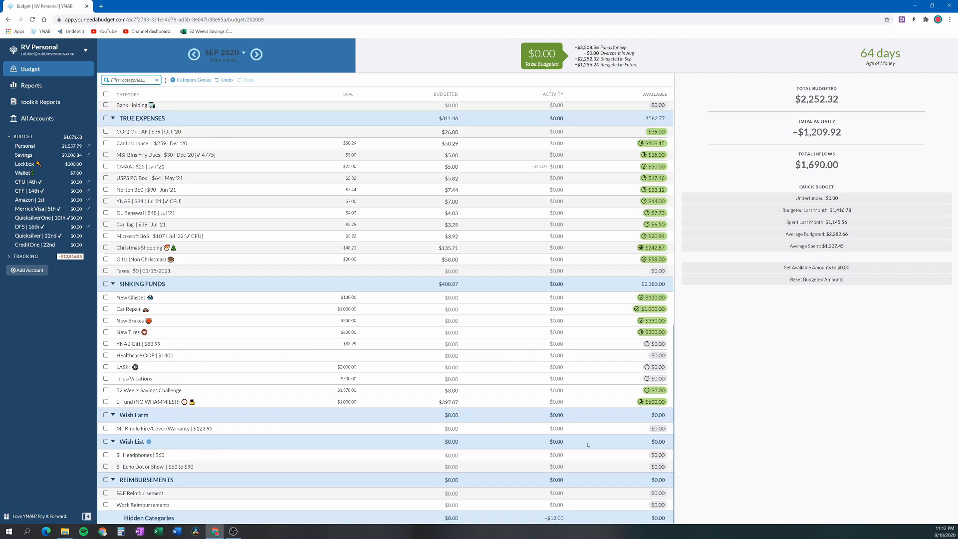
Rename the Kindle Fire/Cover/Warranty category by replacing its leading M with a green check mark emoji, and deselect it
click(130, 429)
click(129, 429)
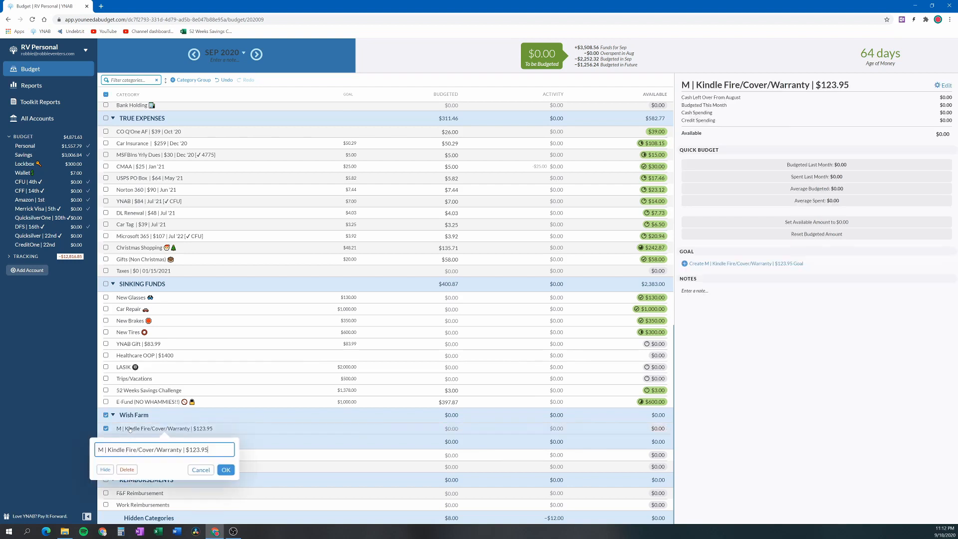
double_click(101, 449)
key(super+period)
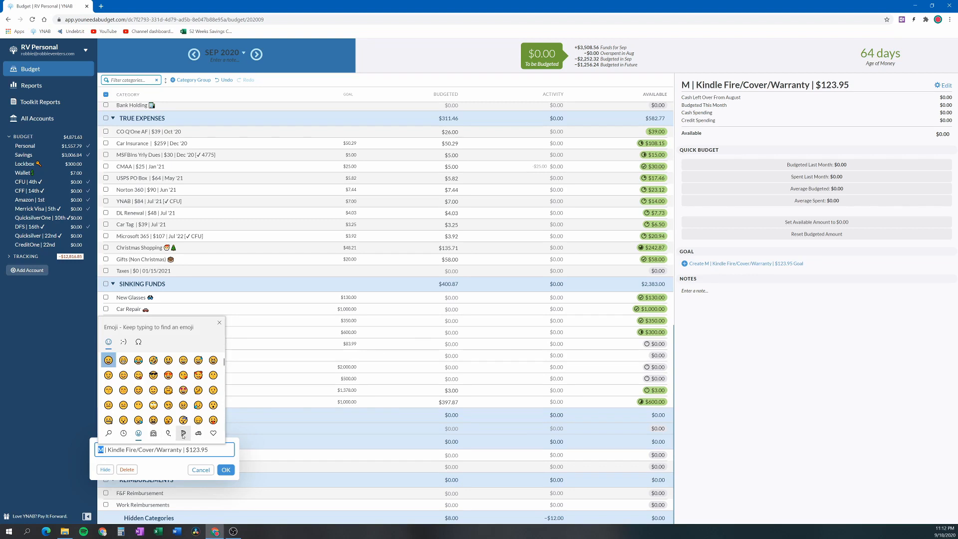
click(211, 435)
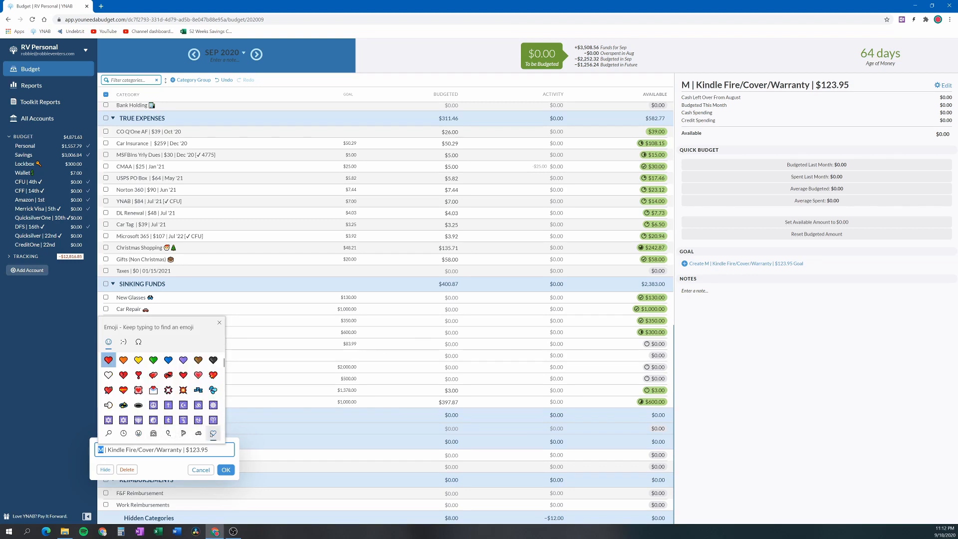
scroll(188, 371, down, 3)
scroll(189, 371, down, 5)
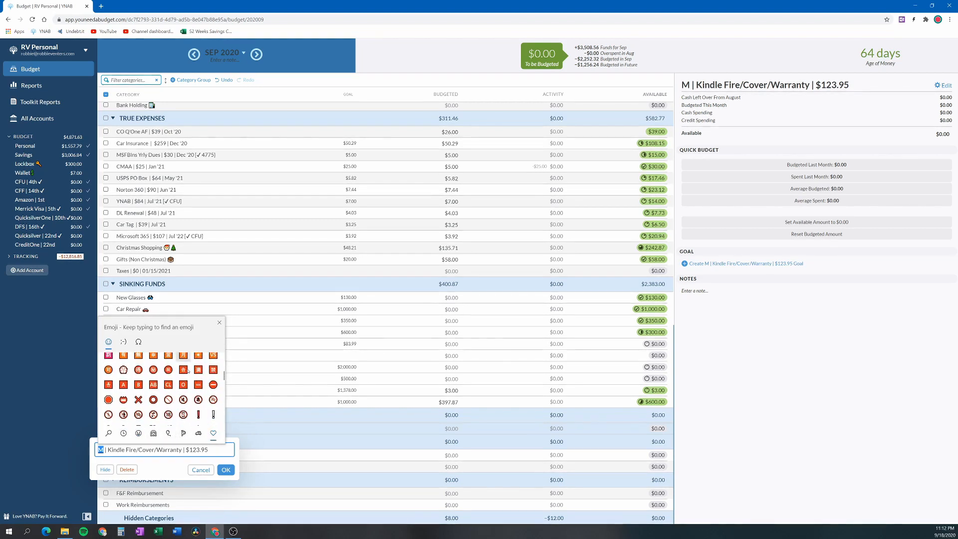
click(183, 394)
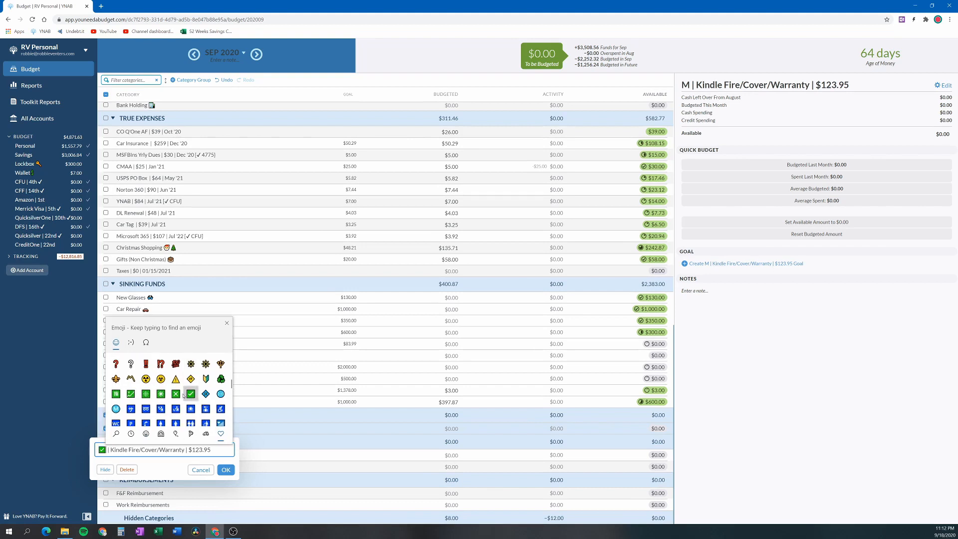
click(225, 471)
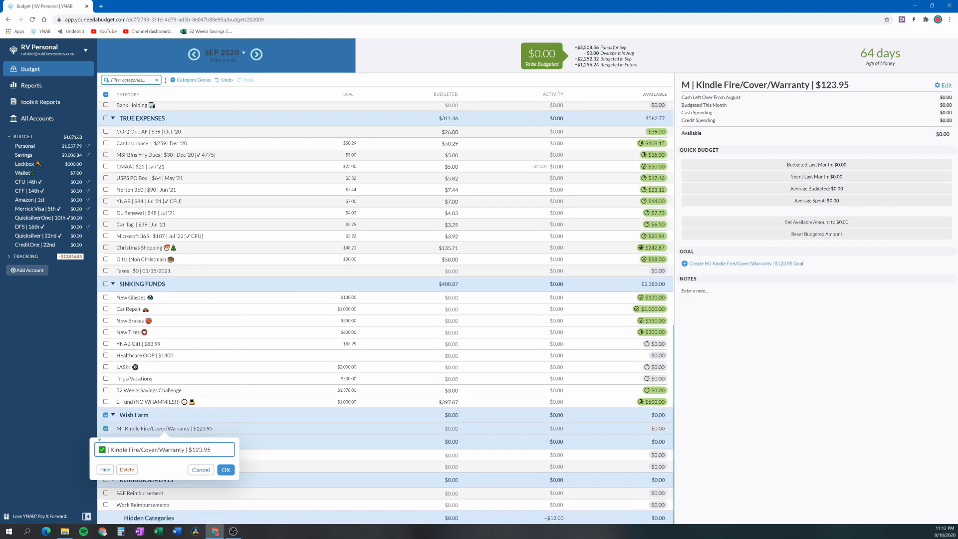
click(229, 470)
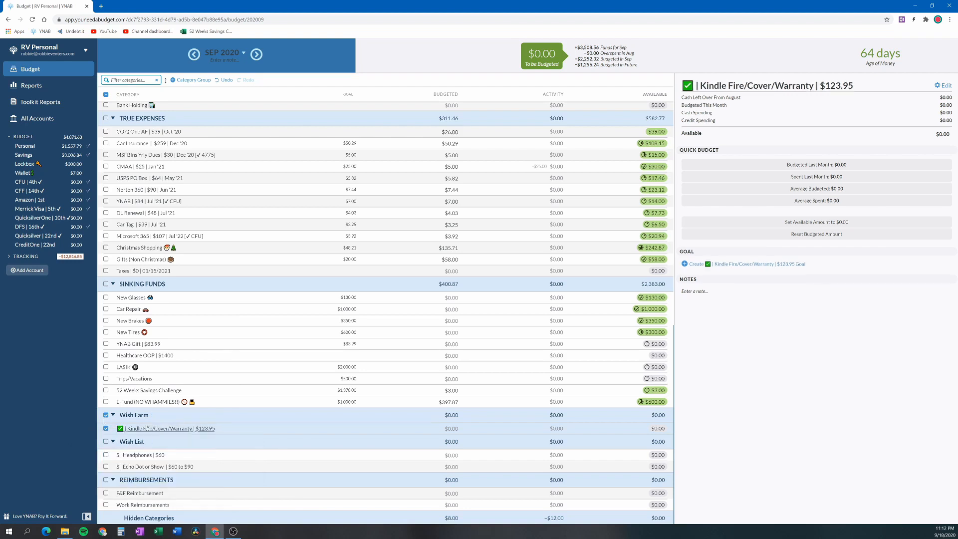
click(104, 427)
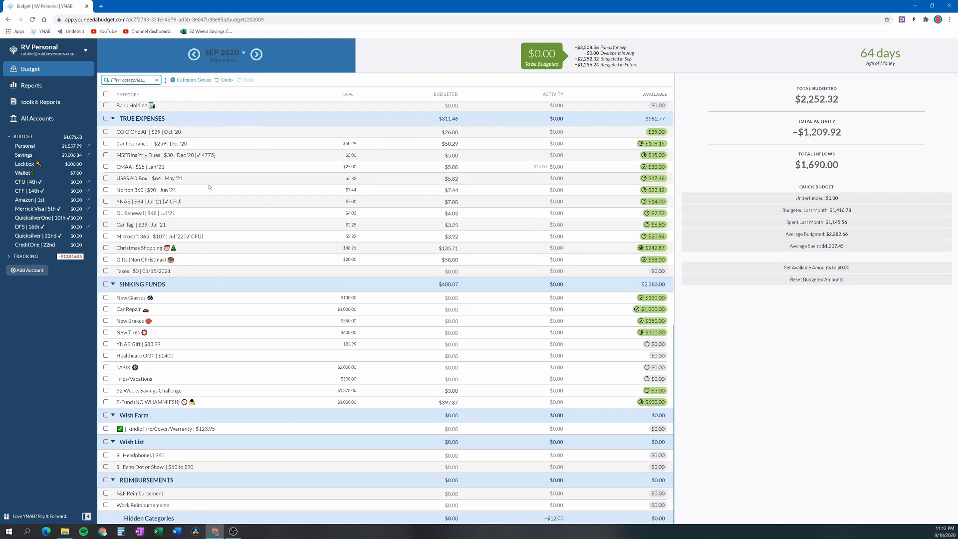
Create a category group named Wish Granted and place it between Wish List and REIMBURSEMENTS
click(174, 80)
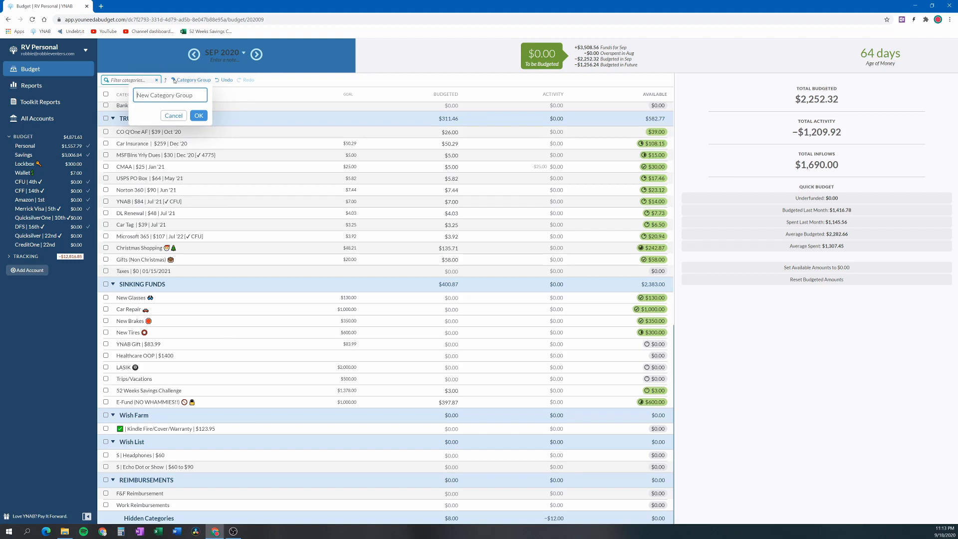
text(Wish Granted)
click(198, 115)
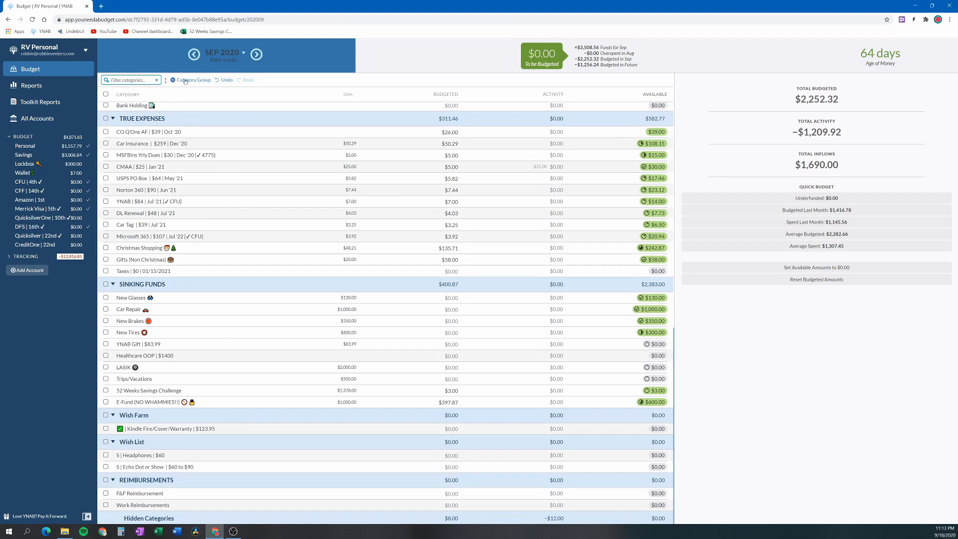
click(165, 80)
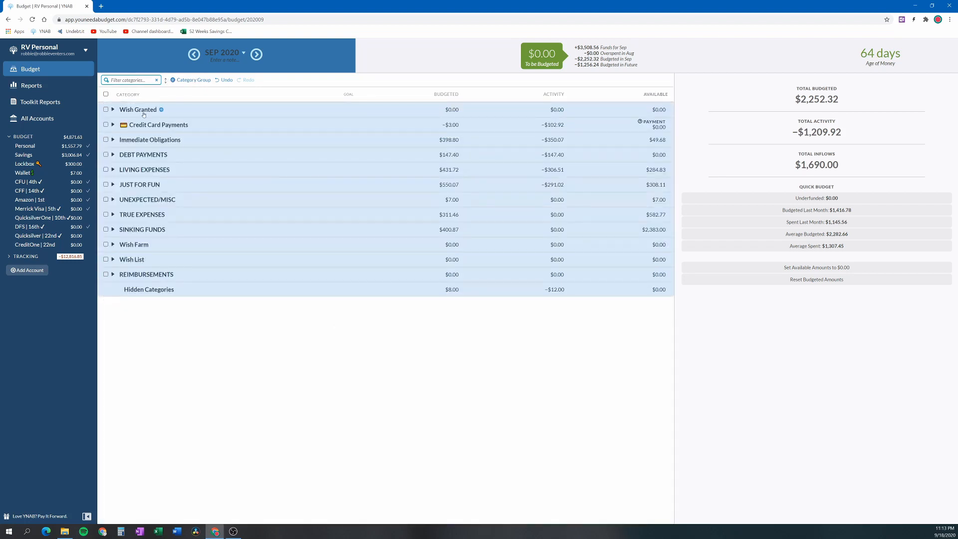
drag(142, 110, 131, 280)
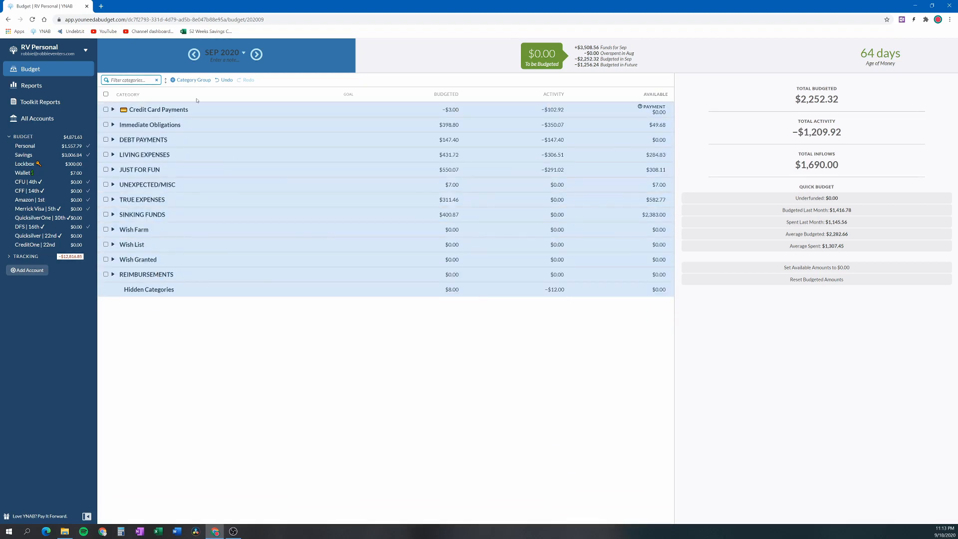
click(166, 80)
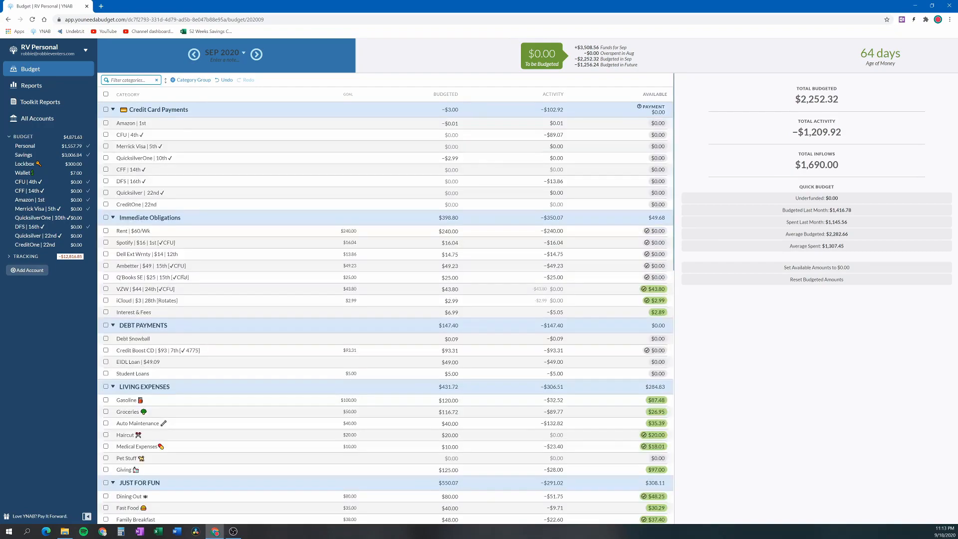
Move the Kindle Fire/Cover/Warranty category from Wish Farm into the Wish Granted group and collapse that group
scroll(192, 341, down, 15)
scroll(192, 341, down, 1)
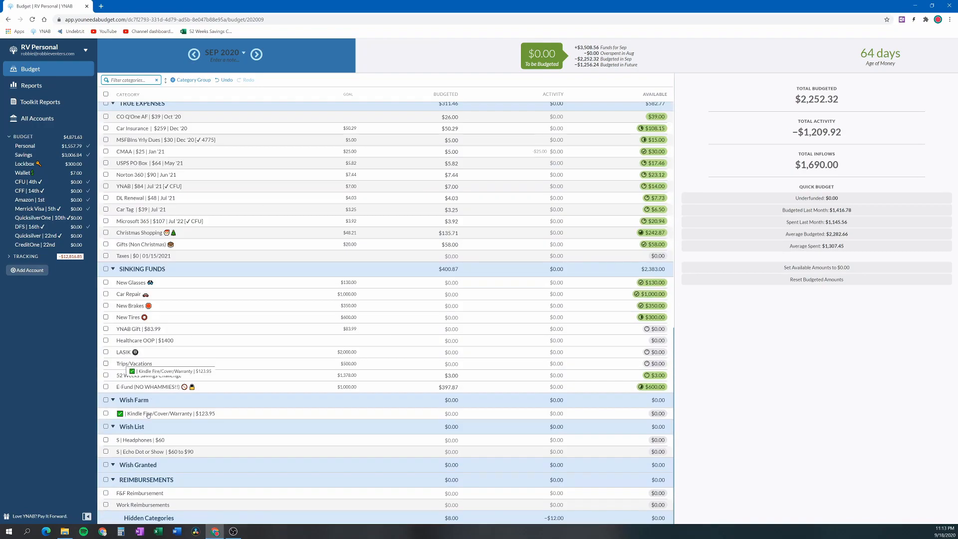
drag(148, 416, 113, 478)
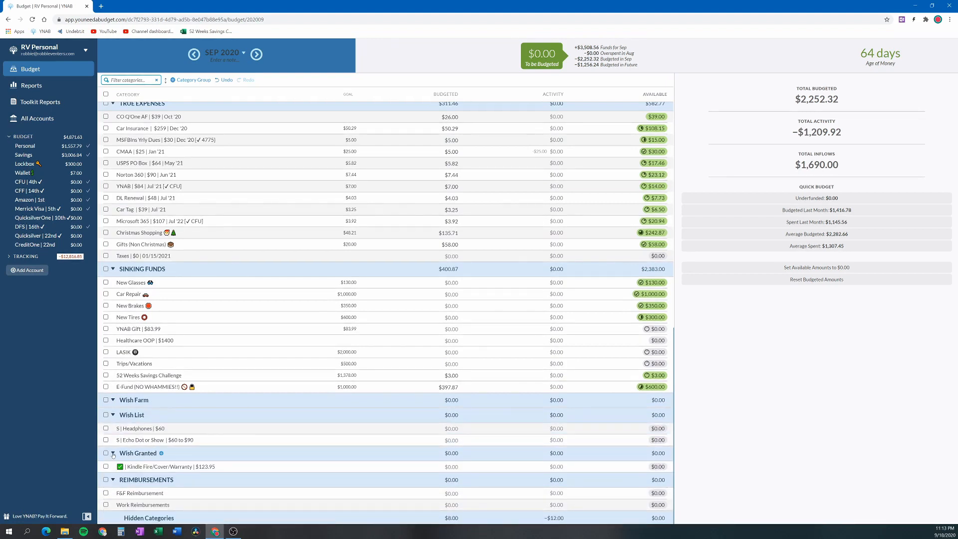
click(113, 454)
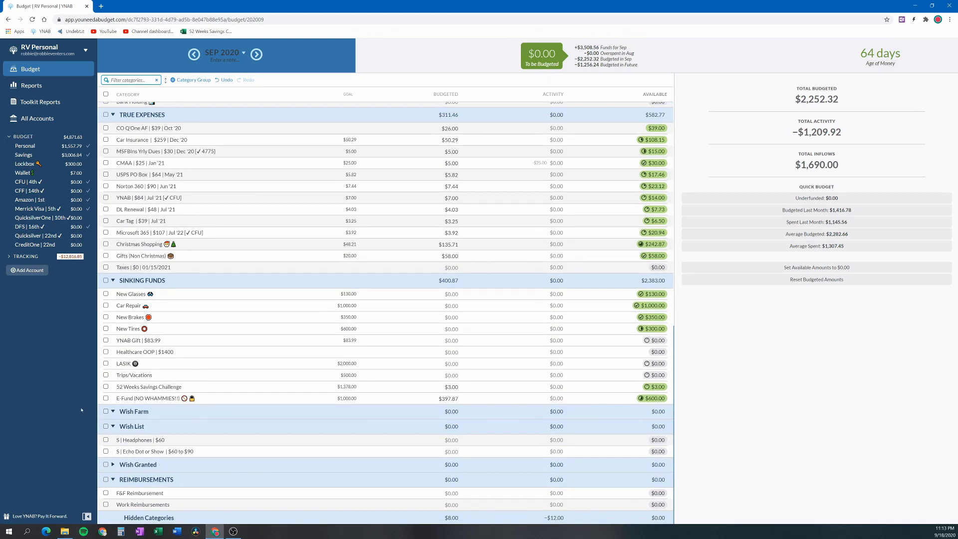
scroll(345, 388, up, 10)
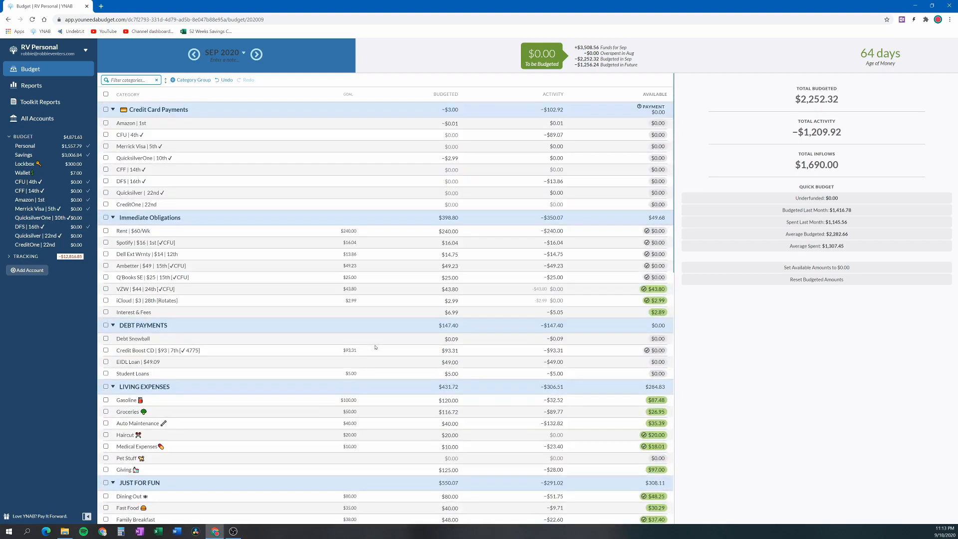
click(367, 338)
scroll(288, 339, down, 5)
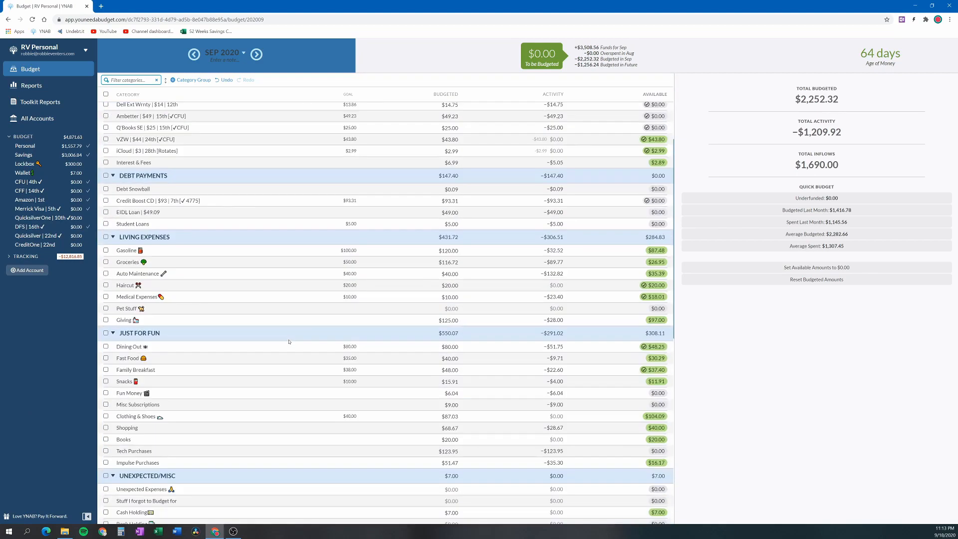
scroll(289, 342, up, 5)
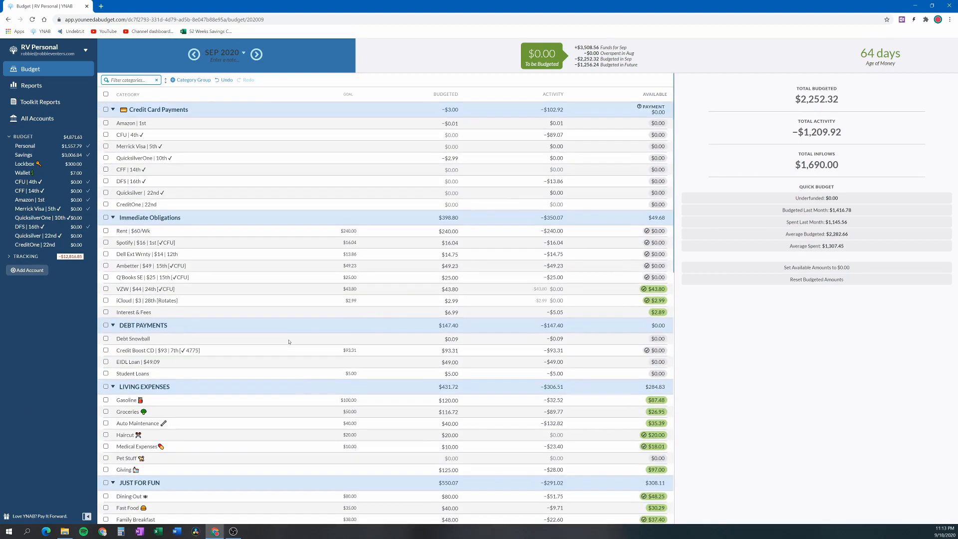